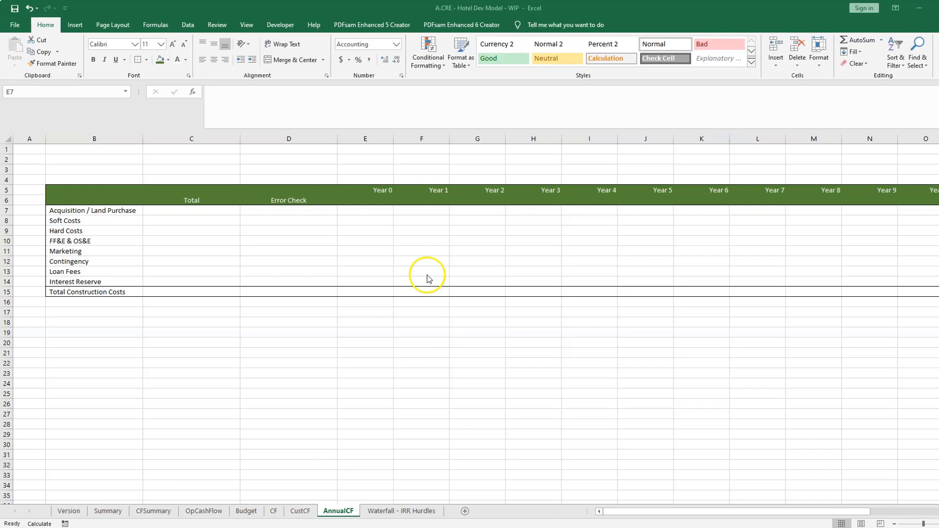
Look over the empty Year 0 cost cells around E7 on AnnualCF, then move to the CF sheet.
left_click(365, 211)
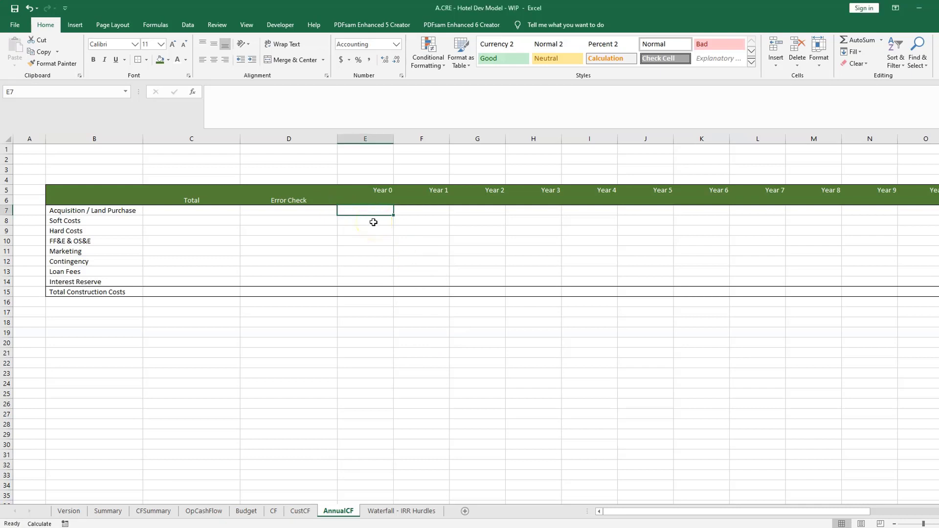
key("Right")
key("Right")
key("Down")
key("Down")
key("Down")
key("Down")
key("Down")
key("Down")
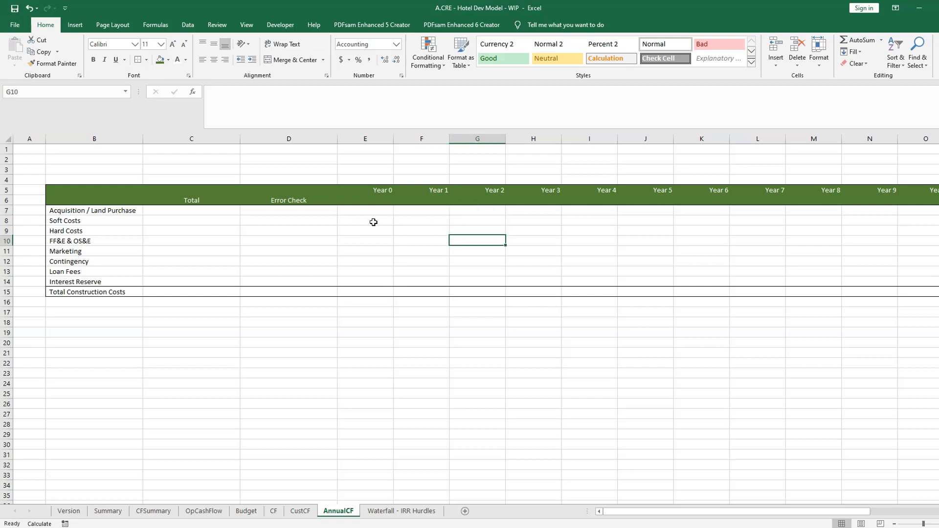
key("Left")
key("Left")
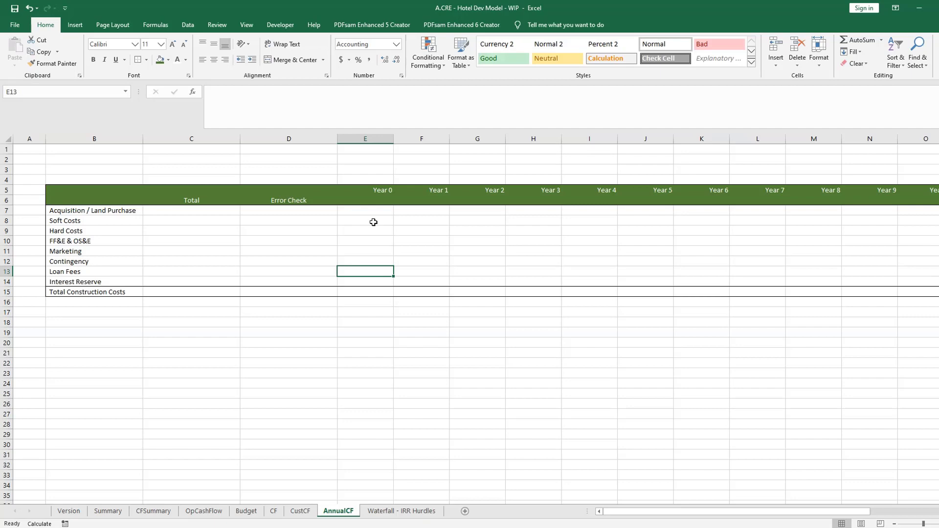
key("ctrl+Page_Up")
key("ctrl+Page_Up")
Review the monthly Marketing costs and Soft Costs totals on the CF sheet.
left_click(358, 251)
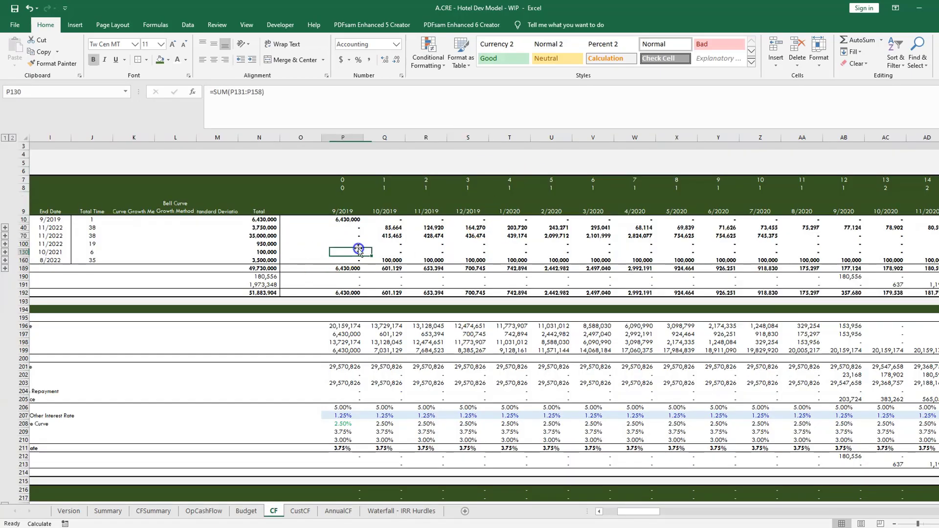
key("Left")
key("Left")
key("Left")
key("Left")
key("Left")
key("Left")
key("Left")
key("Left")
key("Left")
key("Left")
key("Left")
key("Left")
key("Left")
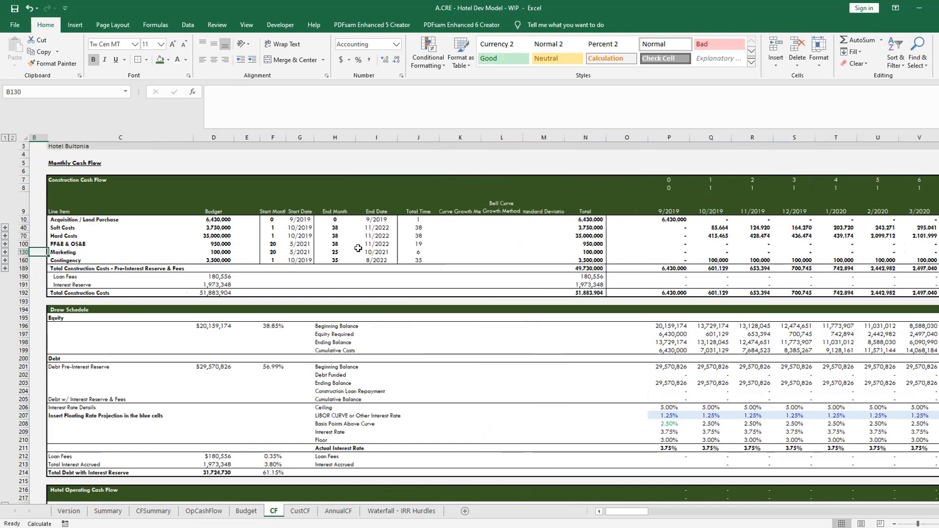
key("Up")
key("Up")
key("Up")
key("Right")
key("Right")
key("Right")
key("Right")
key("Right")
key("Right")
key("Right")
key("Right")
key("Right")
key("Right")
key("Right")
key("Right")
key("Right")
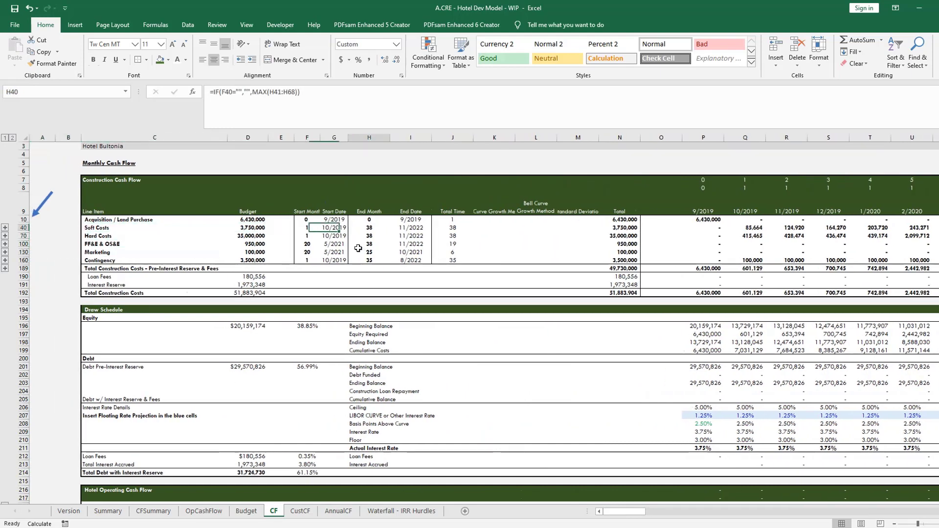
key("Right")
key("Right")
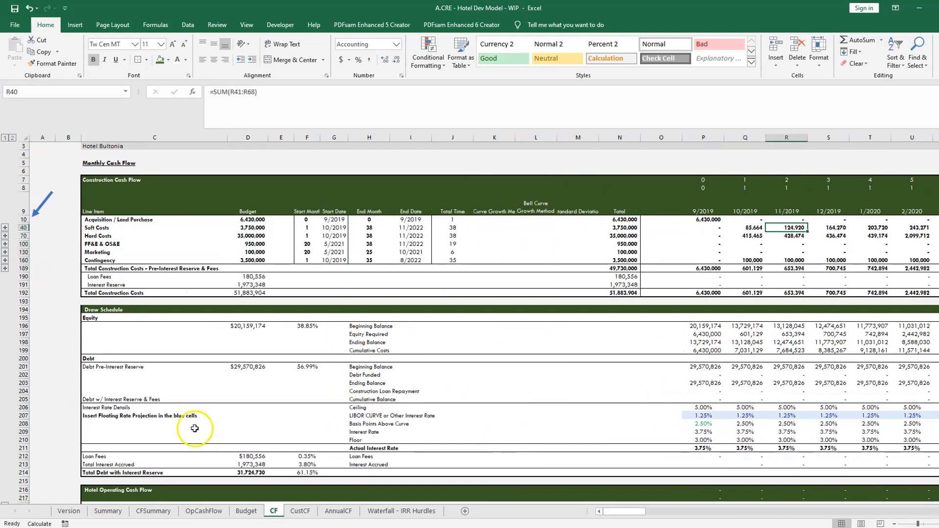
Return to AnnualCF and look through the empty Year 0–Year 7 cells for Hard Costs through Loan Fees.
left_click(337, 511)
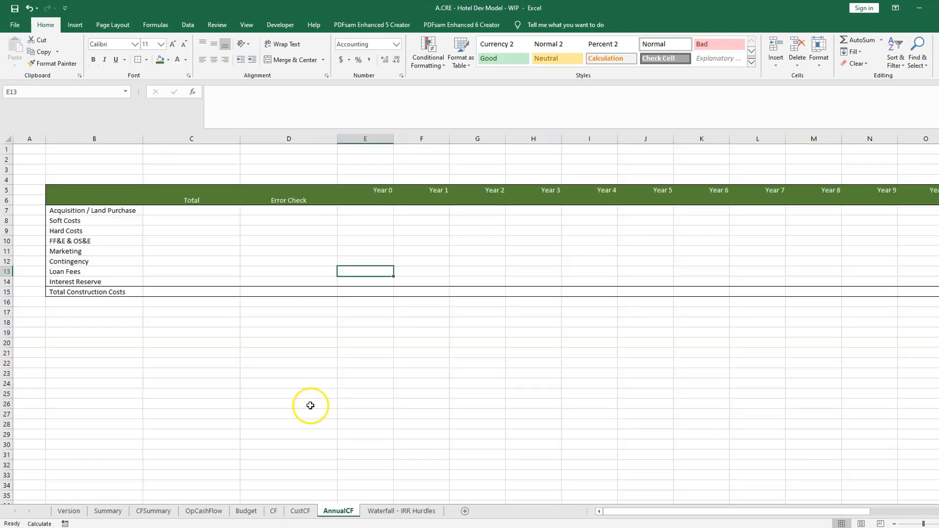
left_click(431, 228)
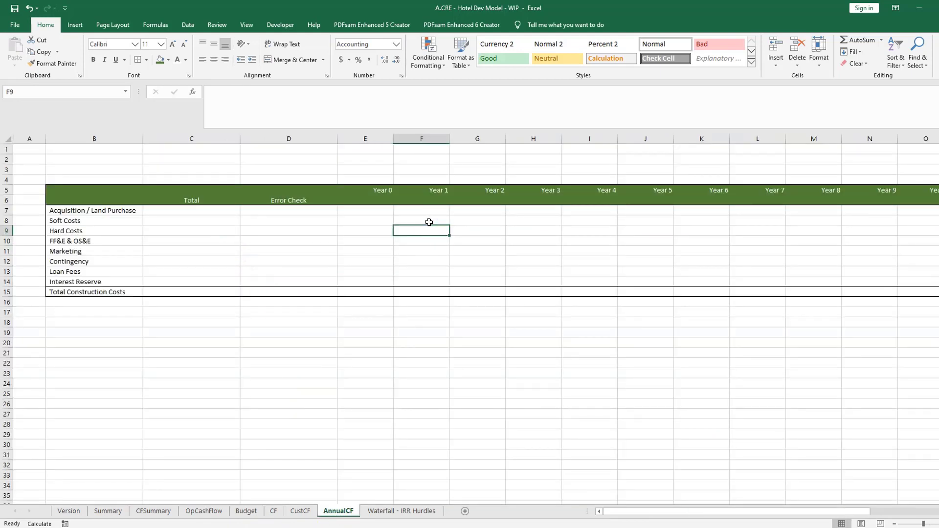
left_click(429, 222)
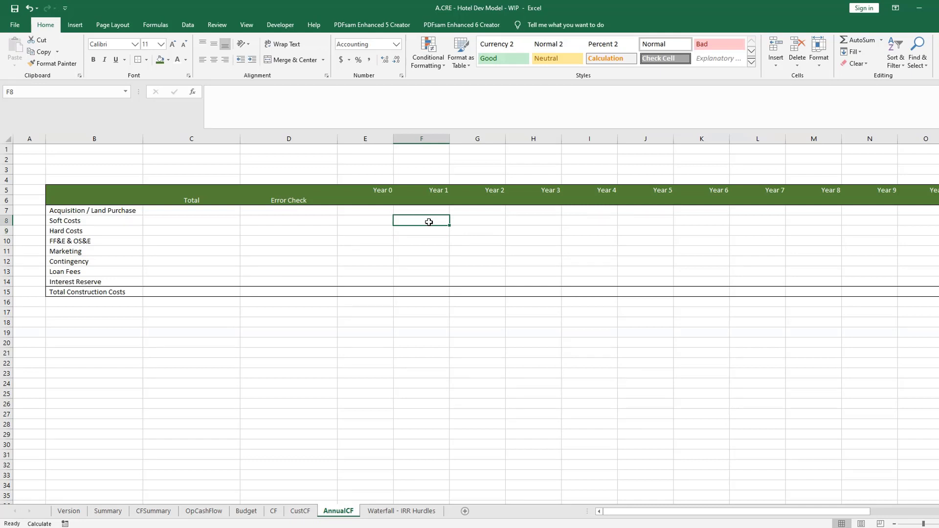
key("Down")
key("Down")
key("Down")
key("Right")
key("Right")
key("Right")
key("Right")
key("Right")
key("Right")
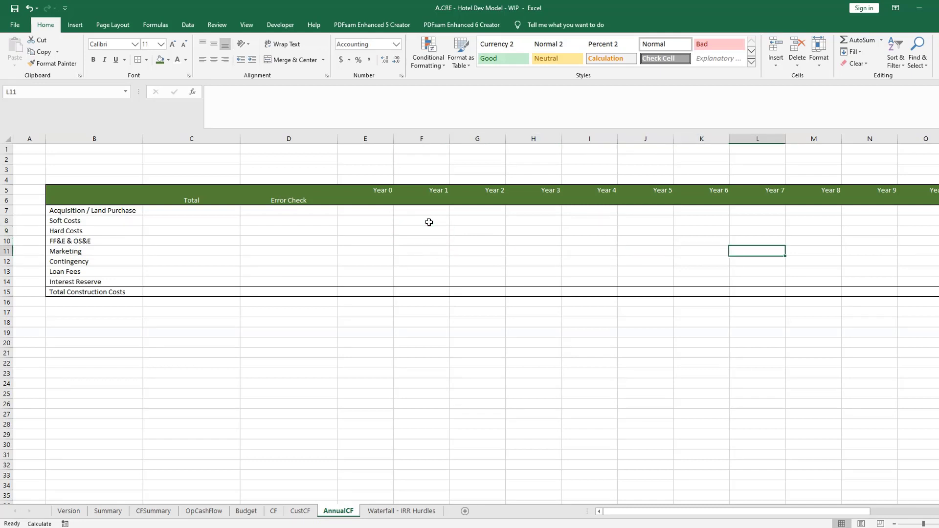
key("Down")
key("Down")
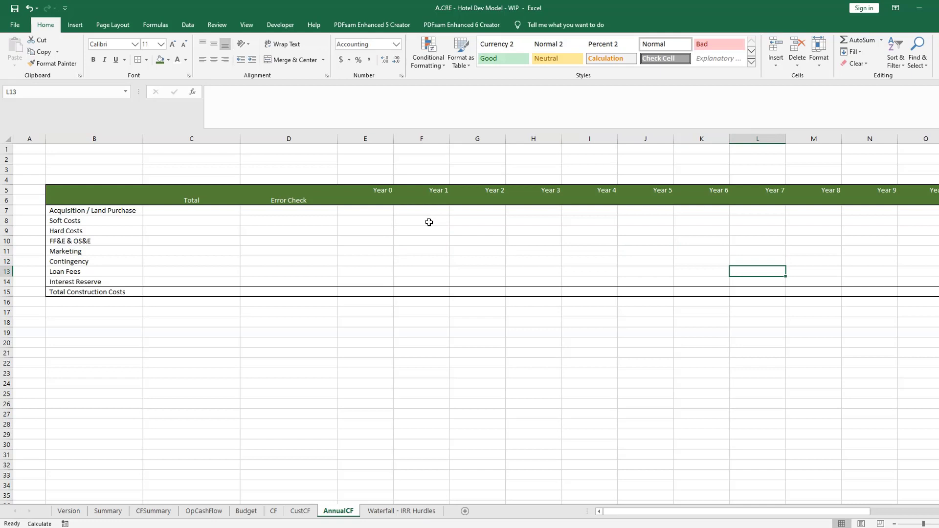
key("Left")
key("Left")
key("Left")
key("Left")
key("Left")
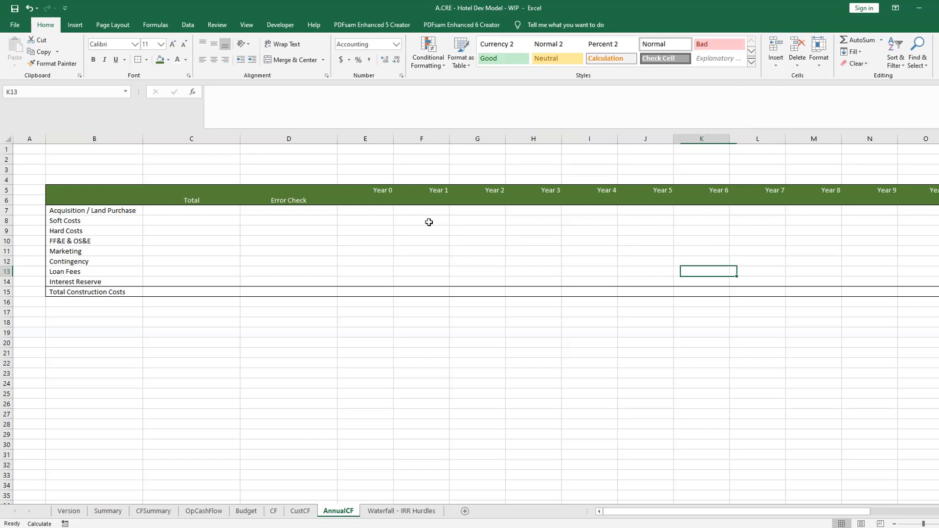
key("Up")
key("Up")
key("Up")
key("Up")
key("Left")
key("Up")
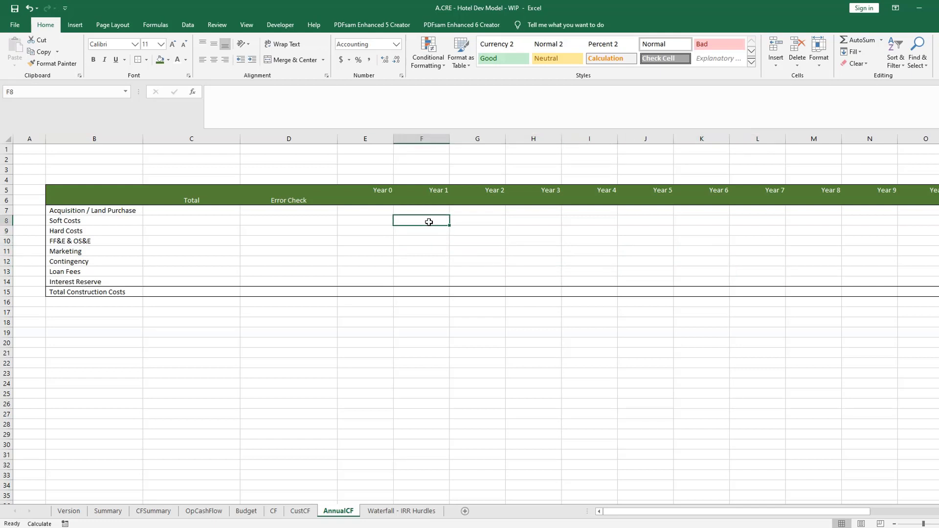
key("Down")
key("Down")
key("Down")
key("Down")
key("Down")
key("Right")
key("Right")
key("Right")
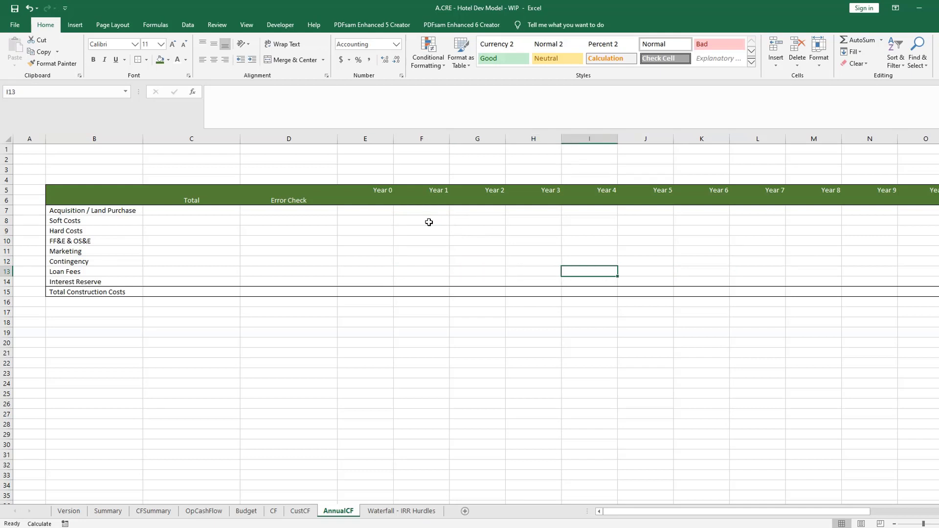
key("Left")
key("Left")
key("Left")
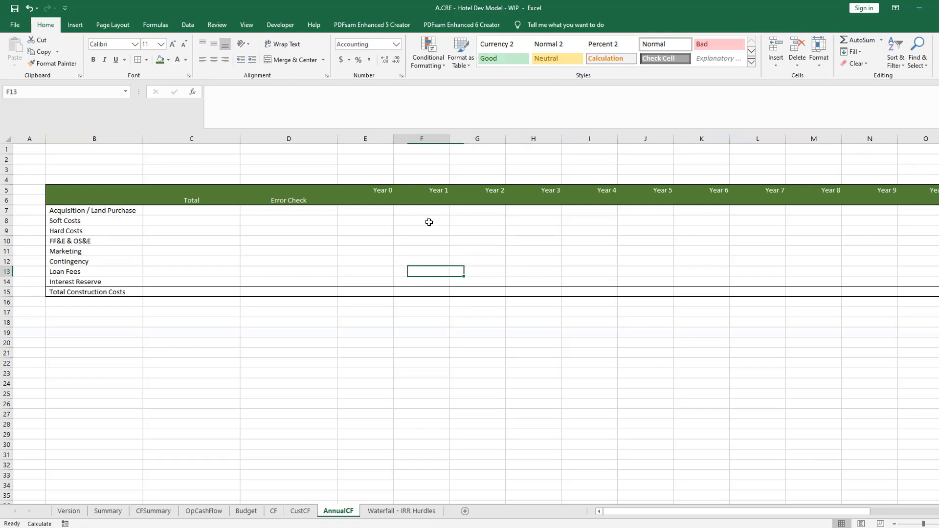
key("Left")
key("Up")
key("Up")
key("Up")
key("Up")
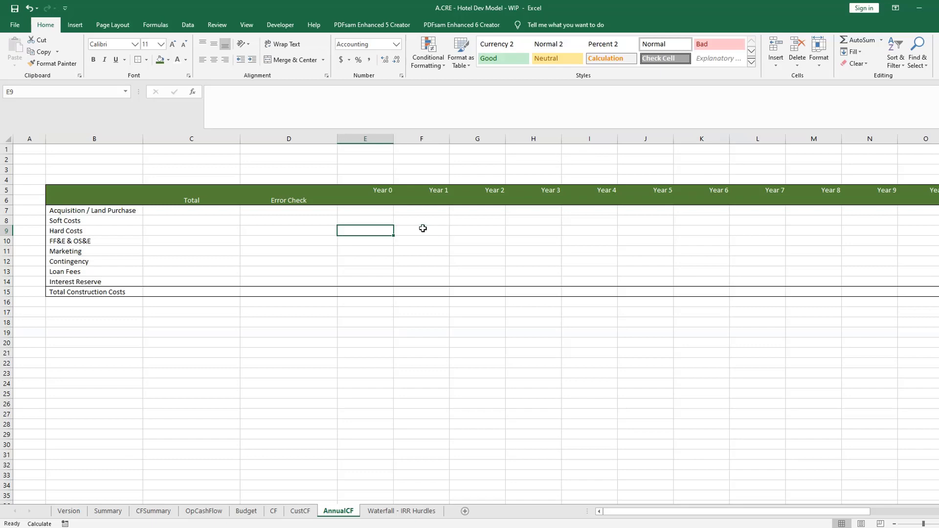
Check the Soft Costs label's link to CF, then expand the CF cash flow to show detail line items.
key("Left")
key("Left")
key("Left")
key("Left")
key("Up")
key("Right")
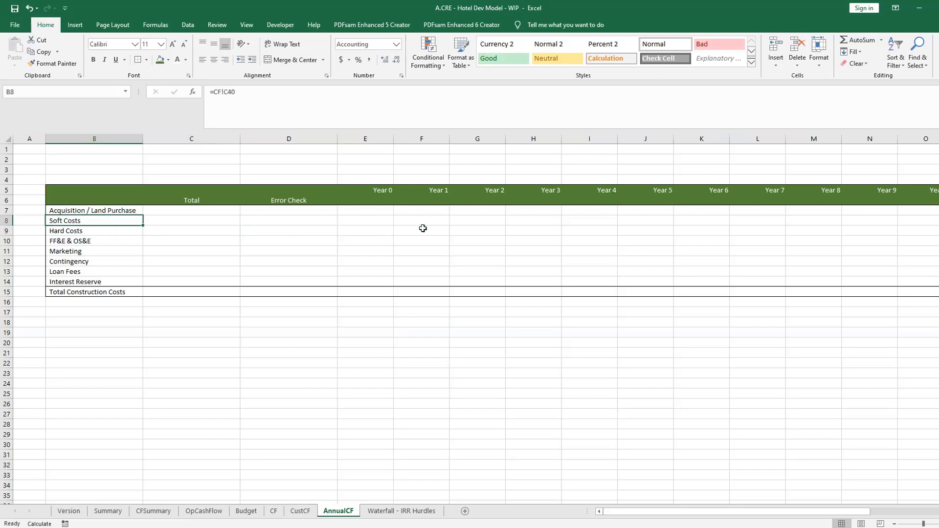
key("ctrl+Page_Up")
key("ctrl+Page_Up")
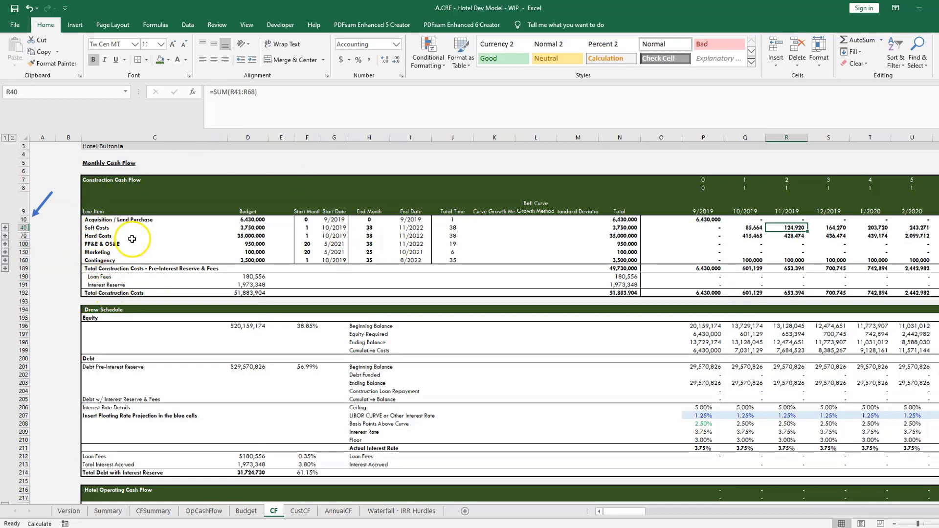
left_click(12, 138)
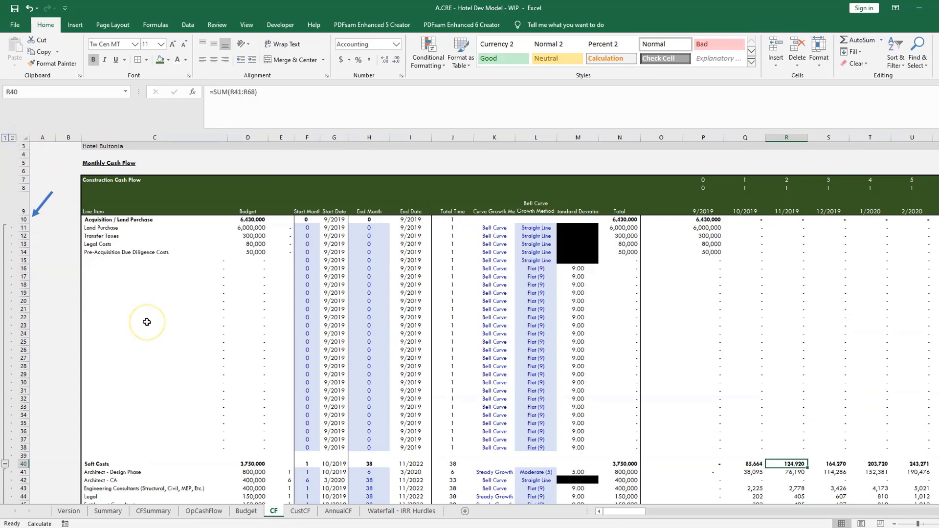
scroll(147, 321, "down", 6)
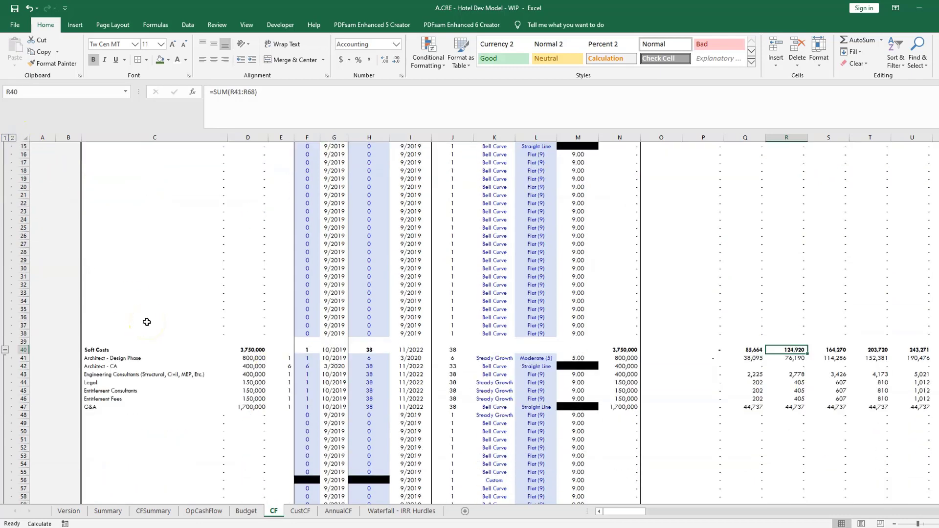
scroll(147, 308, "up", 6)
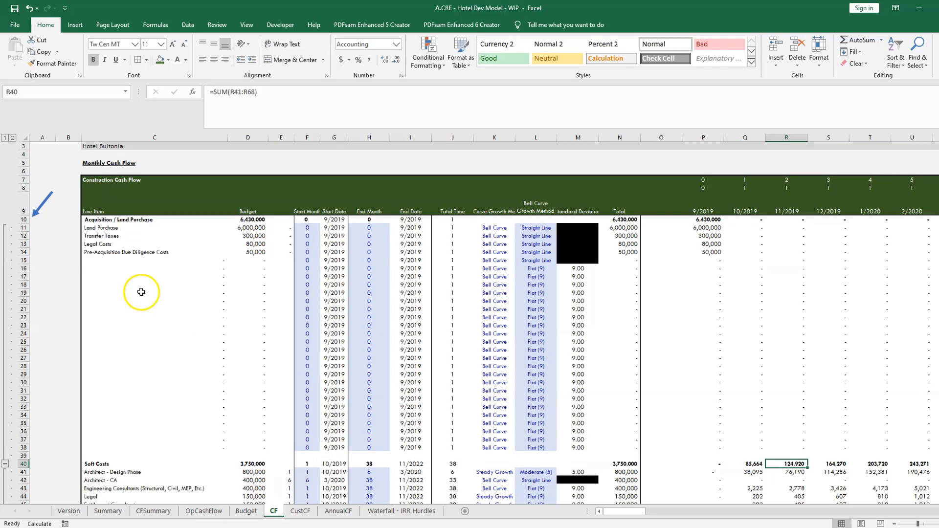
scroll(156, 313, "down", 1)
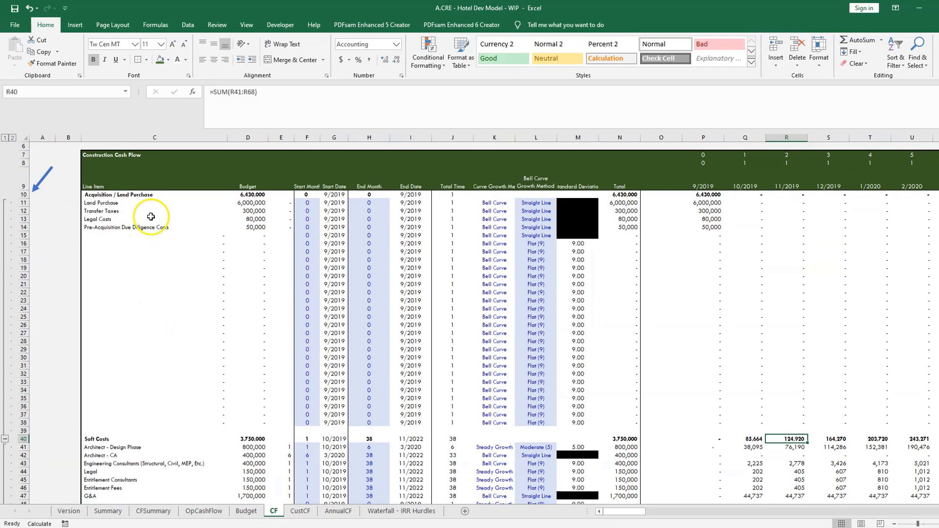
Check the Acquisition, FF&E & OS&E, Marketing and Contingency label links, then collapse CF to section totals.
left_click(338, 511)
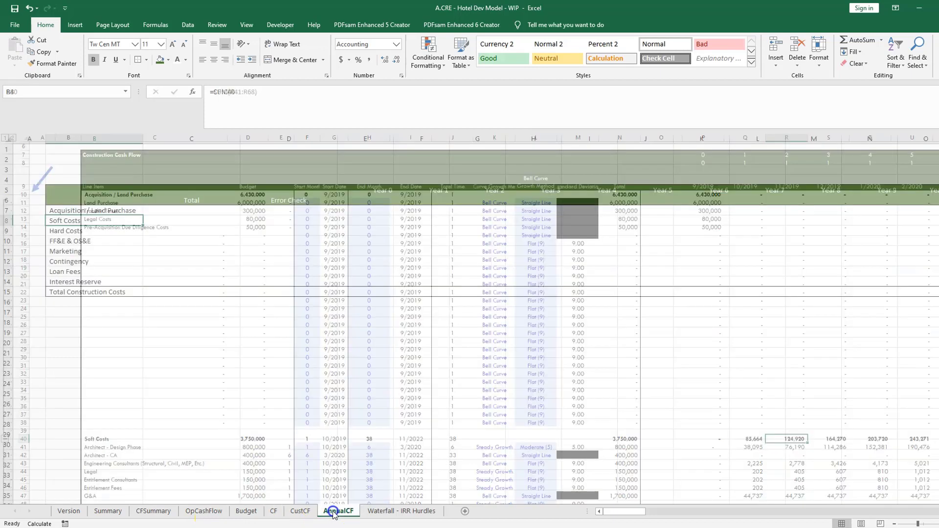
left_click(77, 211)
left_click(69, 241)
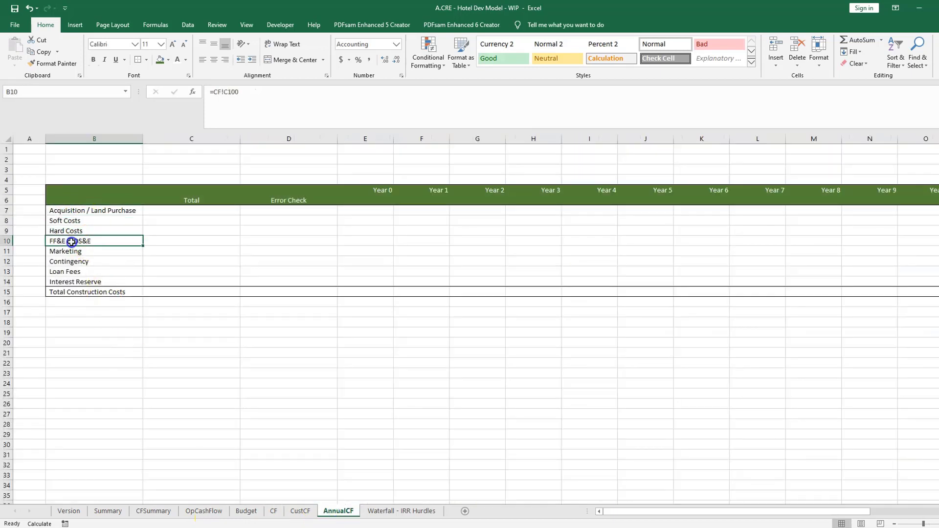
left_click(67, 251)
left_click(69, 262)
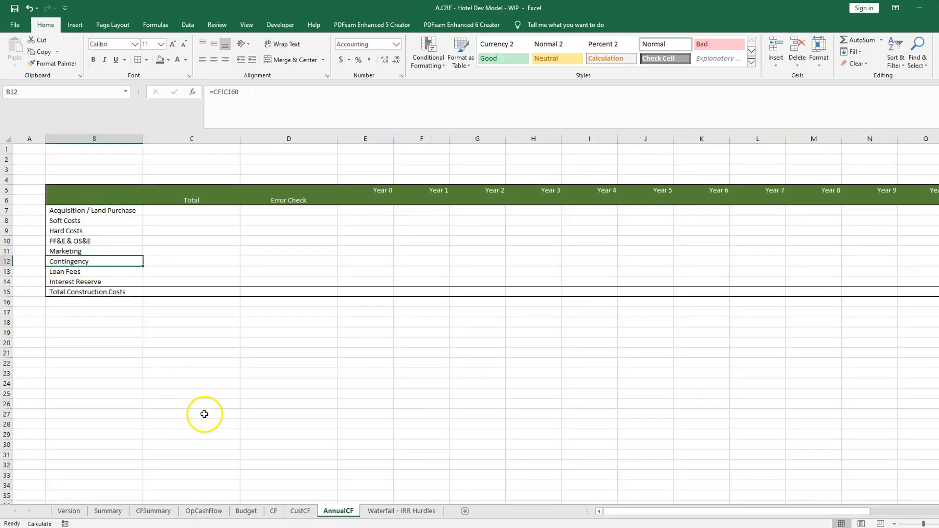
left_click(274, 512)
left_click(4, 139)
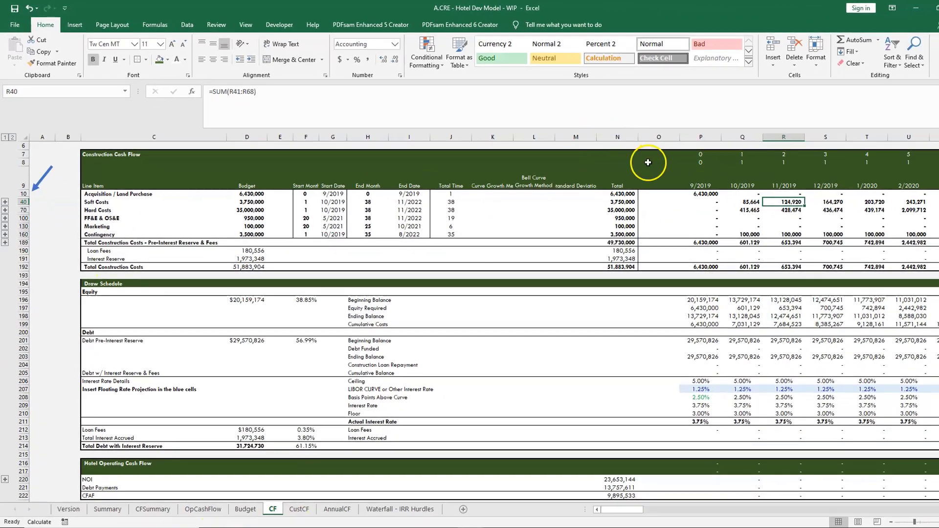
left_click(938, 233)
key("Down")
key("Right")
key("Right")
key("Right")
key("Right")
key("Right")
key("Right")
key("Right")
key("Right")
key("Right")
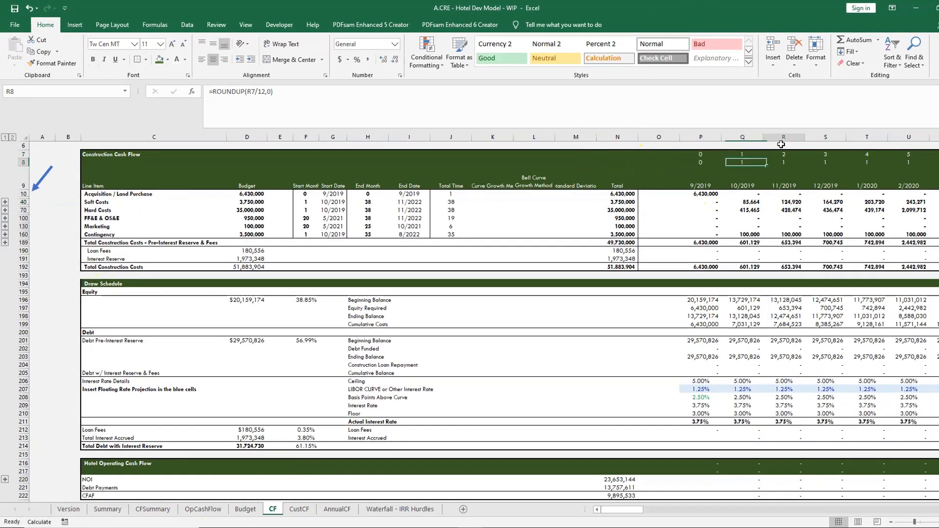
key("Right")
key("Right")
key("Right")
key("Right")
key("Right")
key("Right")
key("Right")
key("Right")
key("Right")
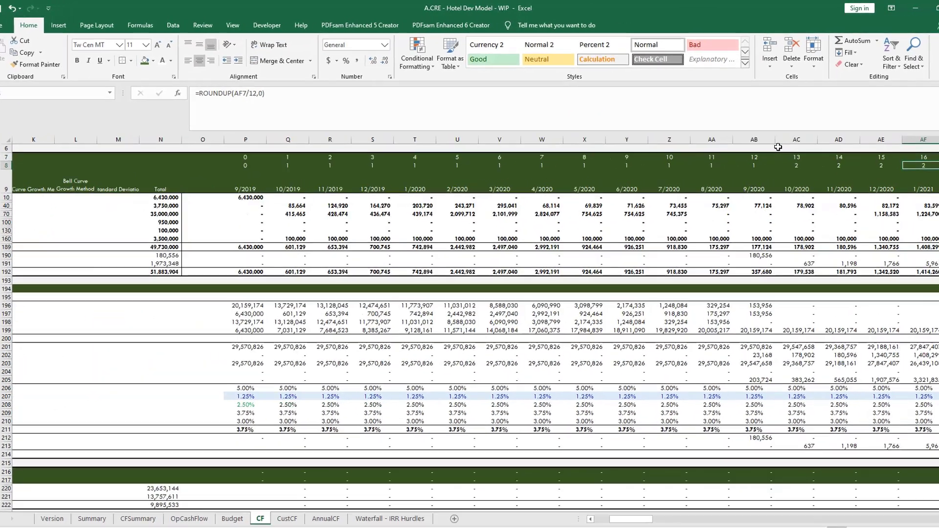
key("Left")
key("Left")
key("Left")
key("Left")
key("Left")
key("Left")
key("Left")
key("Left")
key("Left")
key("Left")
key("Left")
key("Left")
key("Left")
key("Left")
key("Left")
key("Left")
key("Left")
key("Left")
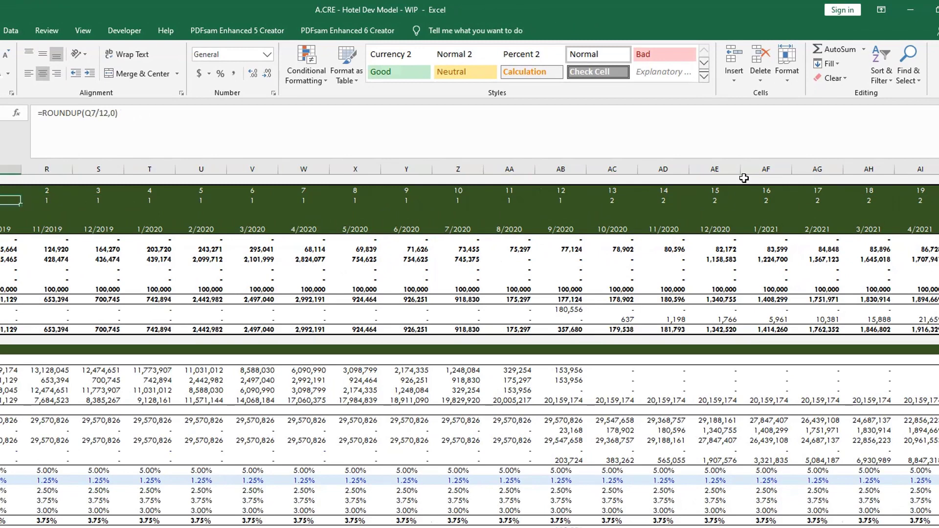
key("Right")
key("Up")
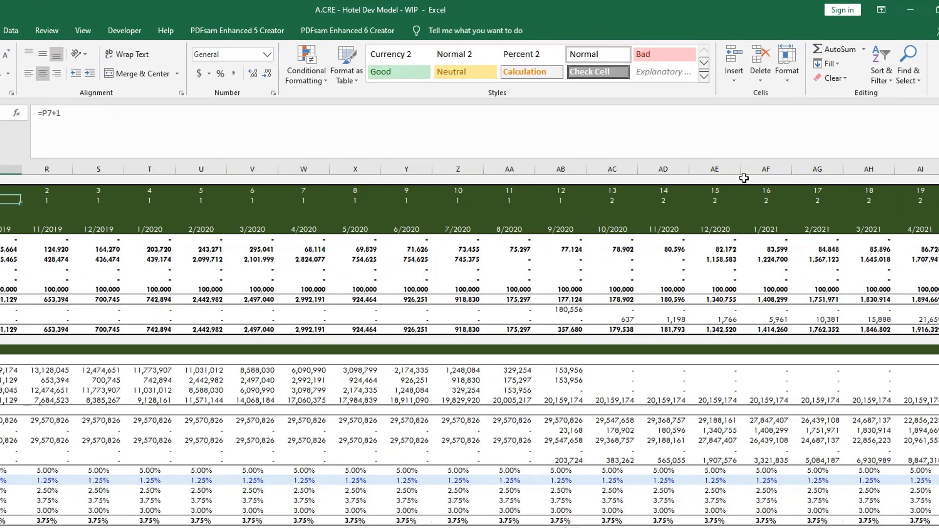
key("Left")
key("Left")
key("Right")
key("Right")
key("Right")
key("Left")
key("Left")
key("Left")
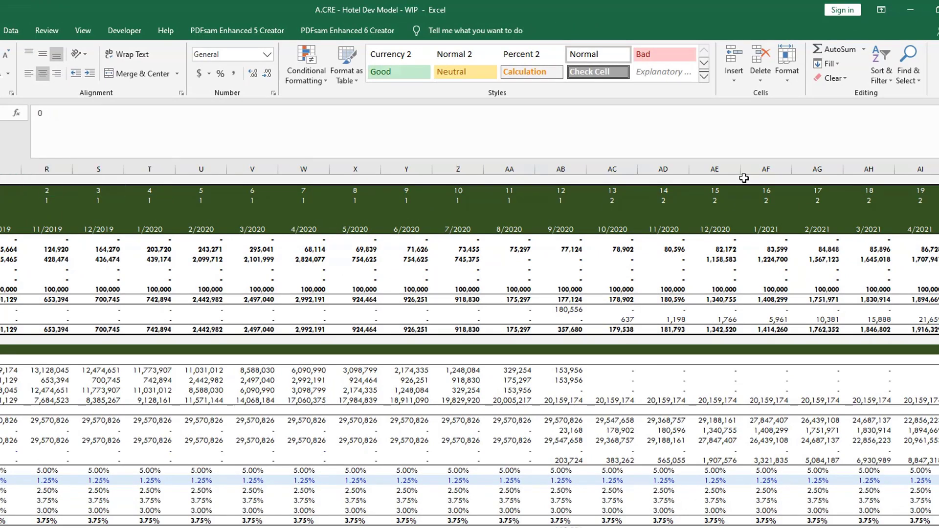
key("Right")
key("Right")
key("Right")
key("Right")
key("Right")
key("Right")
key("Right")
key("Right")
key("Right")
key("Right")
key("Right")
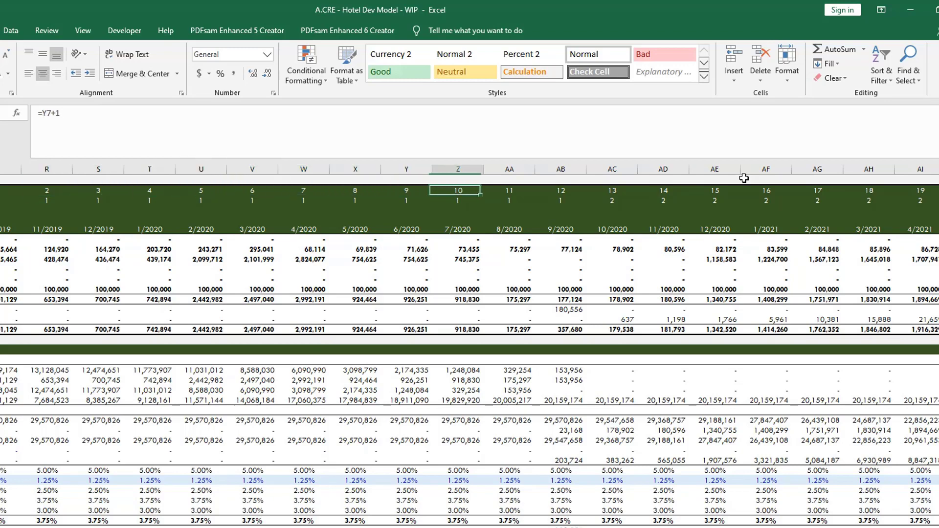
key("Down")
key("Right")
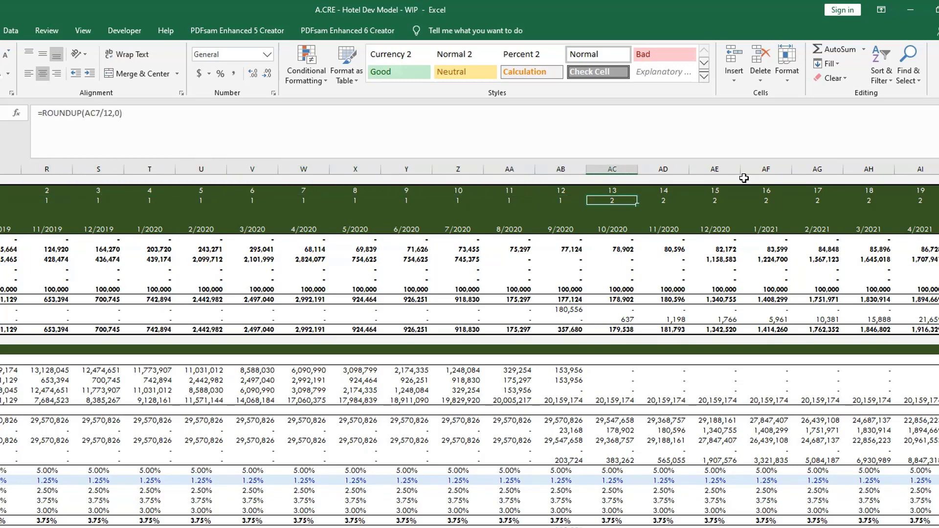
key("Right")
key("Right")
key("Right")
key("Right")
key("Right")
key("Right")
key("Right")
key("Right")
key("Right")
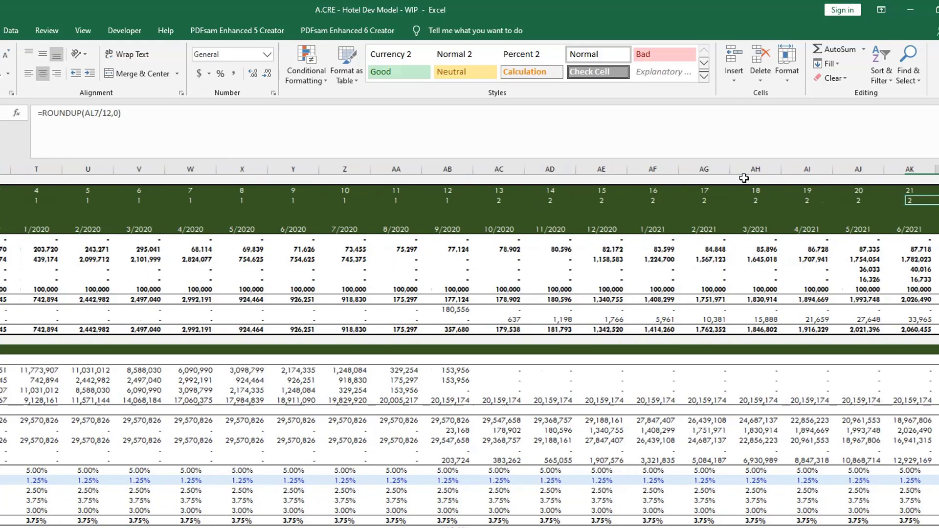
key("Left")
key("Left")
key("Left")
key("Left")
key("Left")
key("Left")
key("Left")
key("Left")
key("Left")
key("Left")
key("Left")
key("Left")
key("Left")
key("Left")
key("Left")
key("Left")
key("Left")
key("Left")
key("Left")
key("Left")
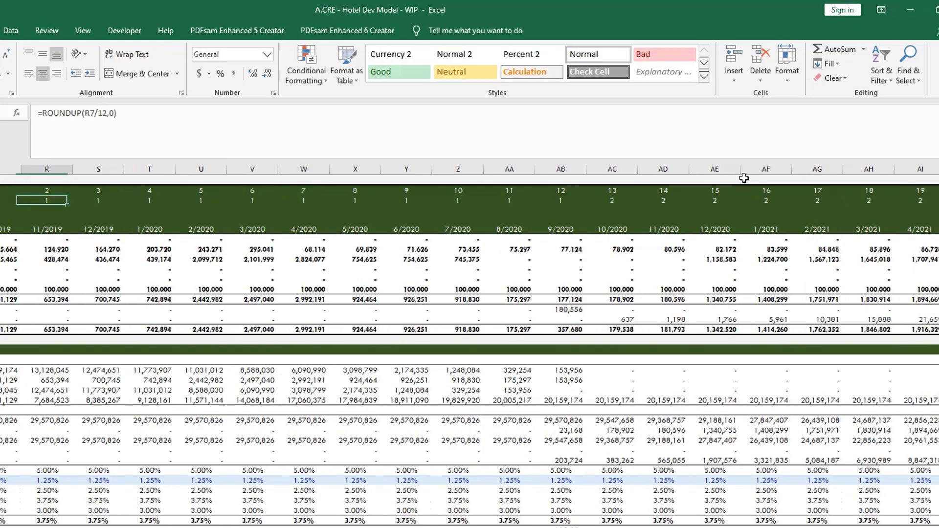
left_click(87, 143)
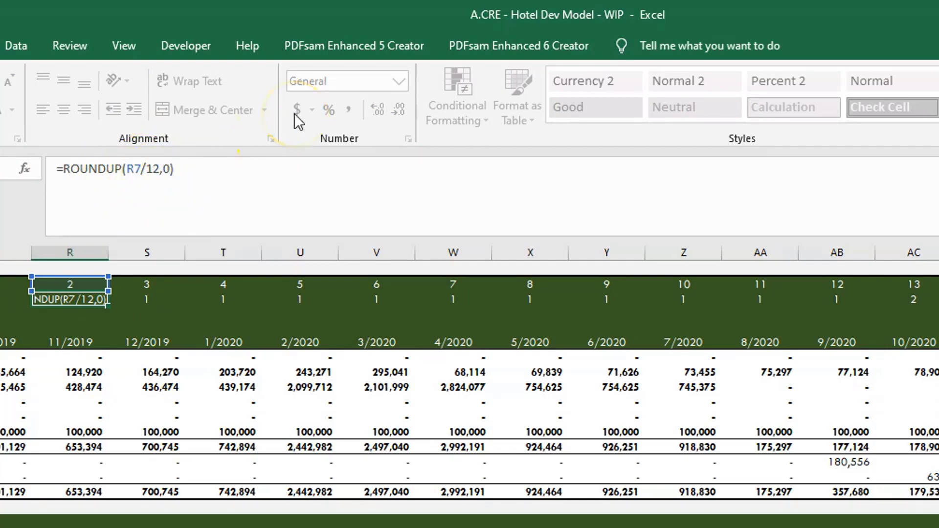
key("Return")
key("Up")
key("Right")
key("Right")
key("Right")
key("Right")
key("Right")
key("Right")
key("Right")
key("Right")
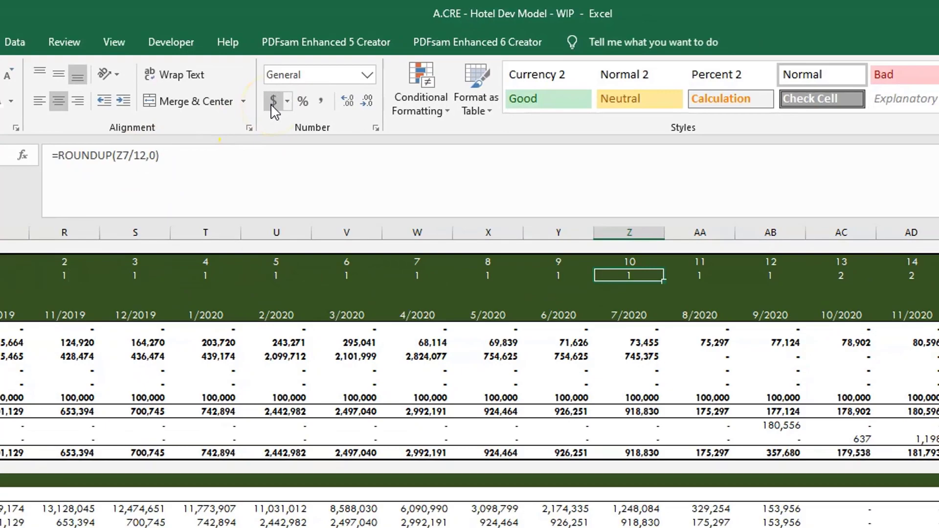
key("Right")
key("Right")
key("Right")
key("Right")
key("Right")
key("Right")
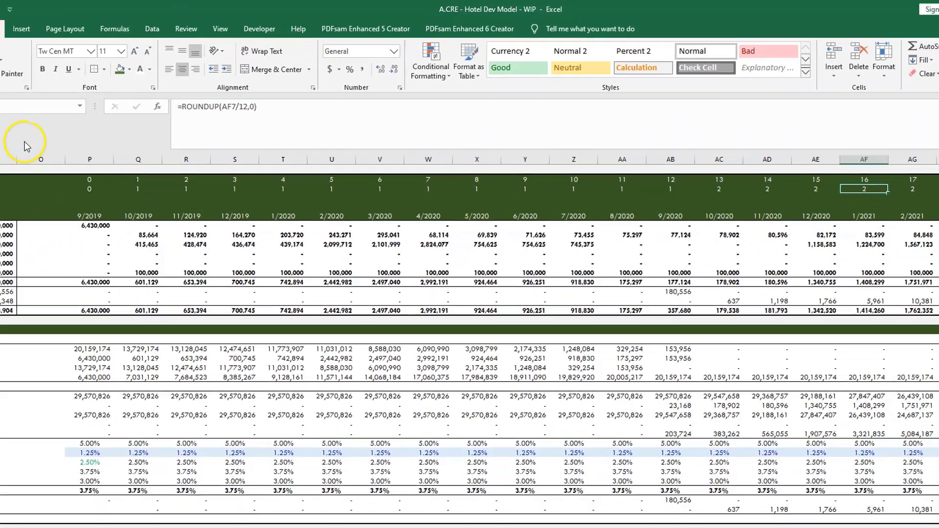
key("Home")
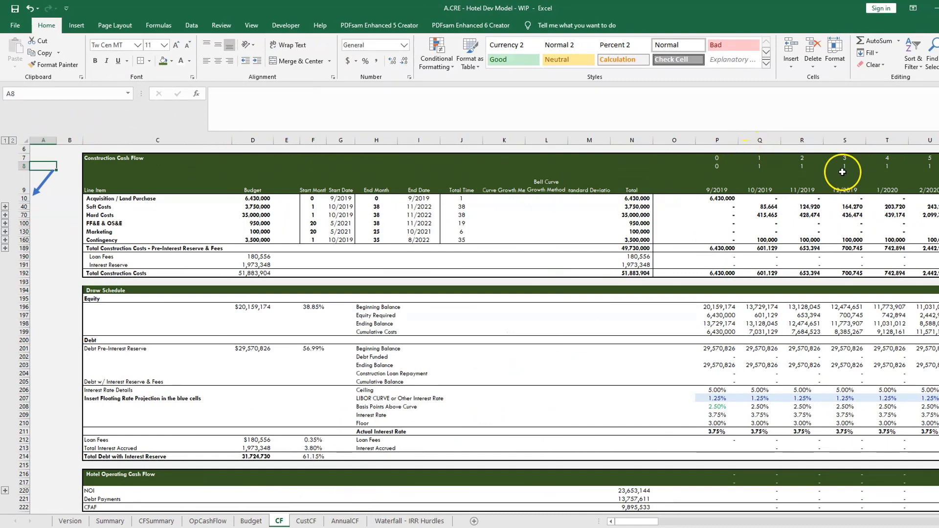
Go to the AnnualCF sheet and select E7, the Year 0 Acquisition / Land Purchase cell.
left_click(345, 522)
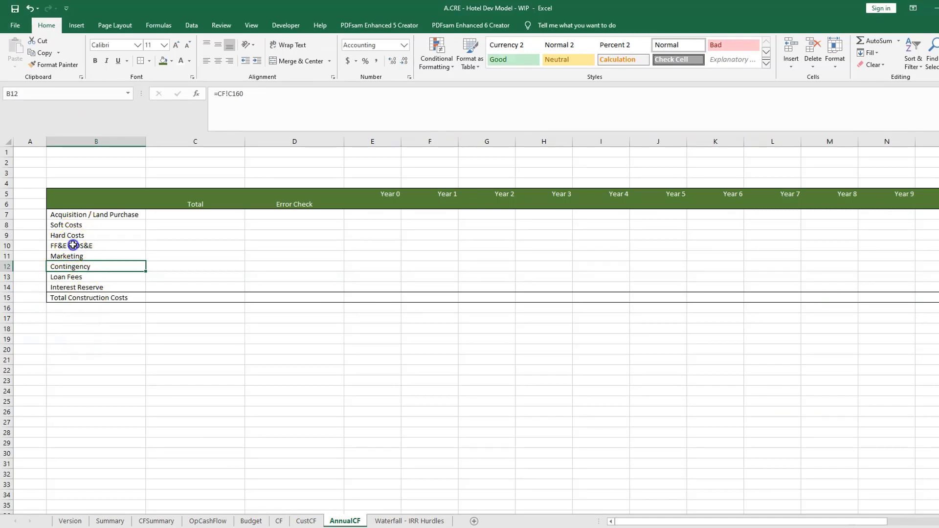
left_click(73, 246)
key("Up")
key("Up")
key("Up")
key("Right")
key("Right")
key("Right")
key("Right")
key("Right")
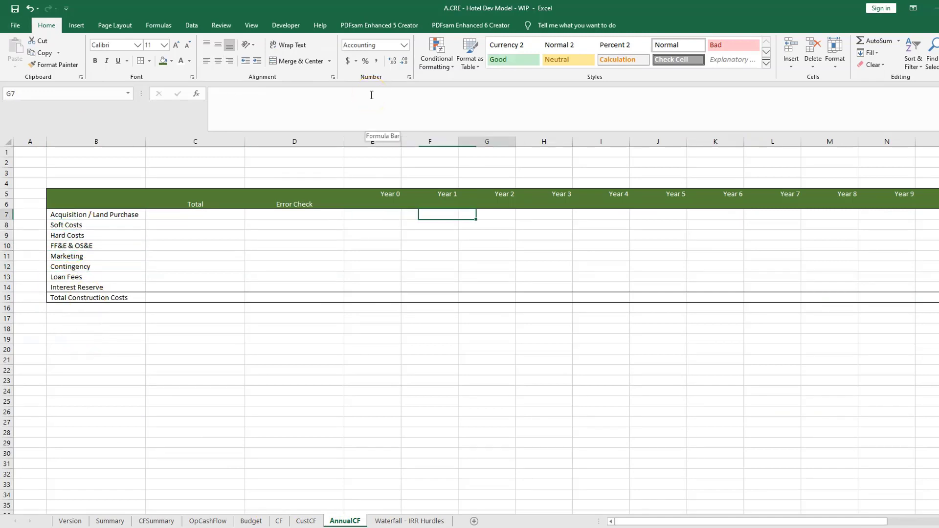
key("Right")
key("Left")
key("Left")
key("Left")
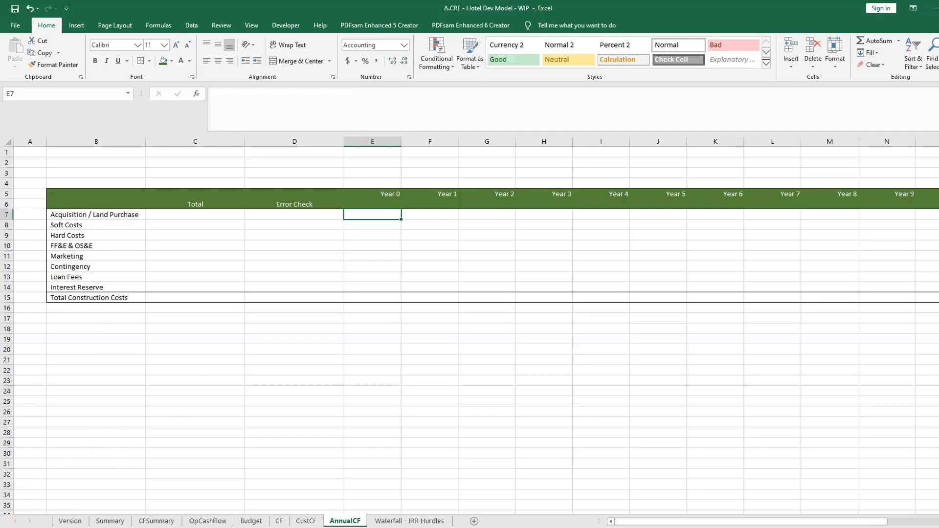
Start E7 as =SUMPRODUCT((CF!$C$10:$C$192 using the absolute CF line-item label range.
type("=sum")
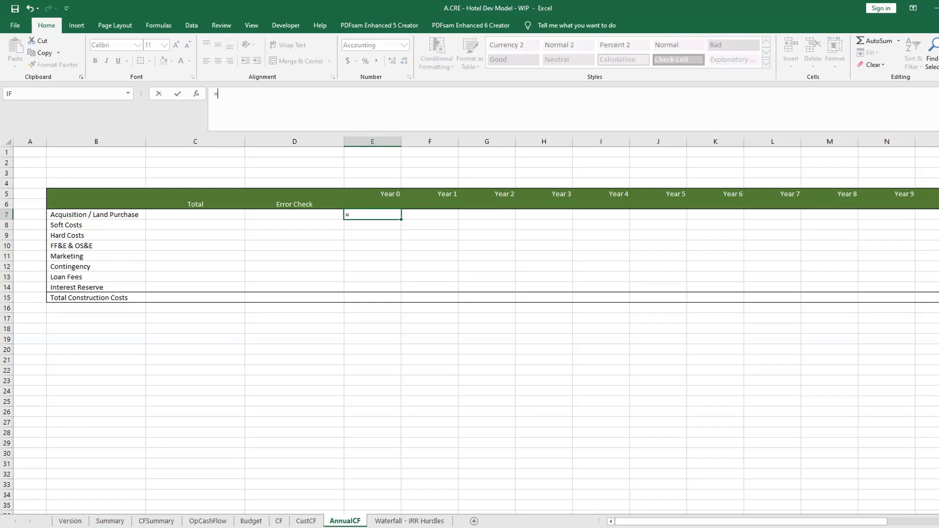
type("p")
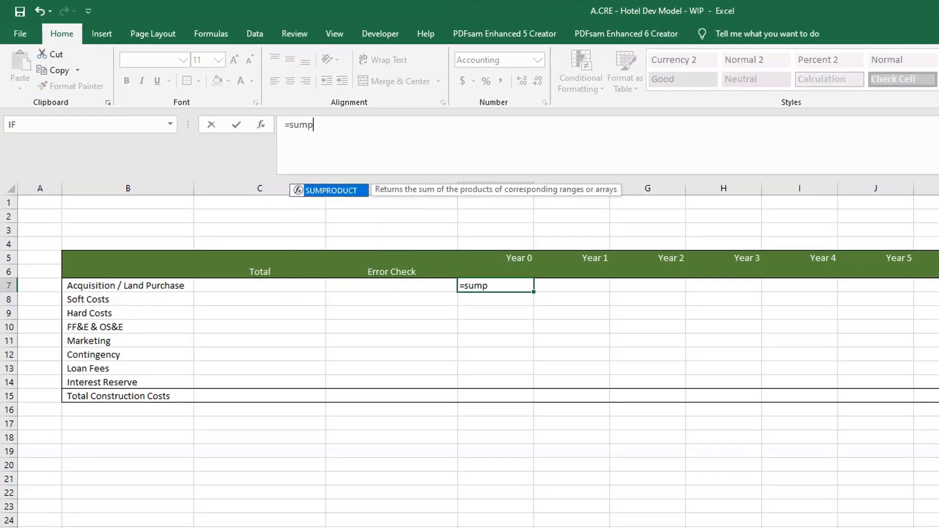
key("Tab")
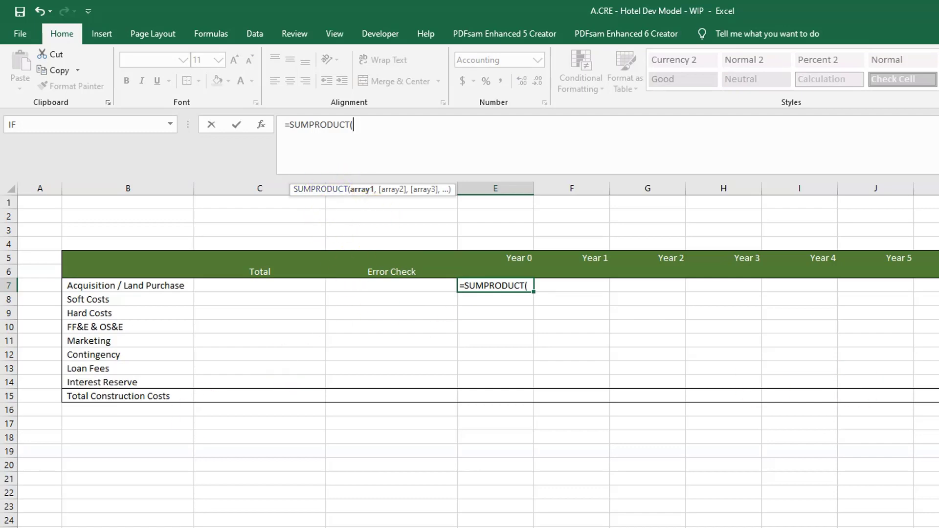
key("ctrl+Page_Down")
key("Right")
key("Down")
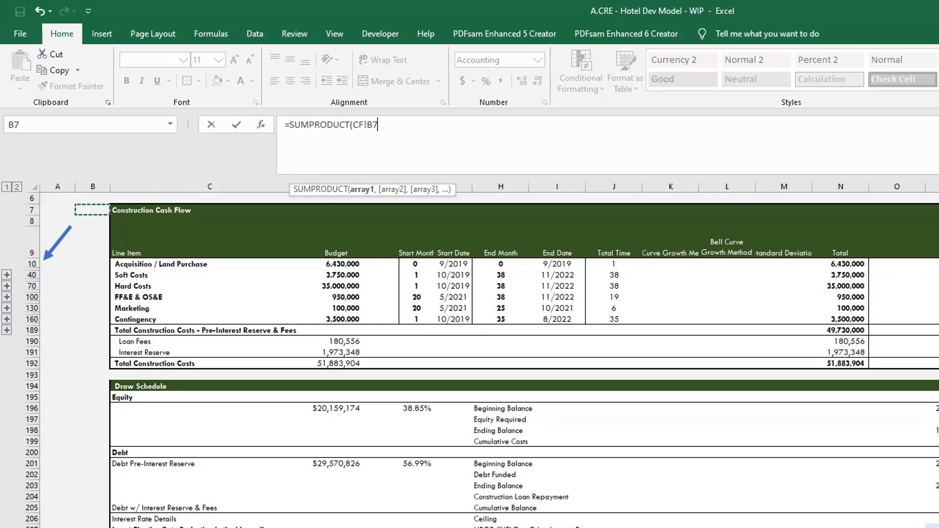
key("Down")
key("Down")
key("Down")
key("Up")
key("Right")
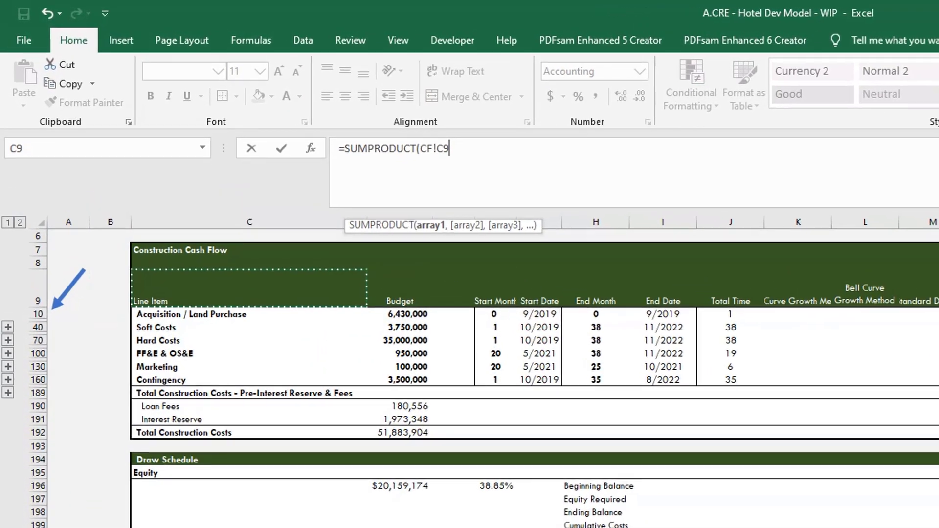
key("Down")
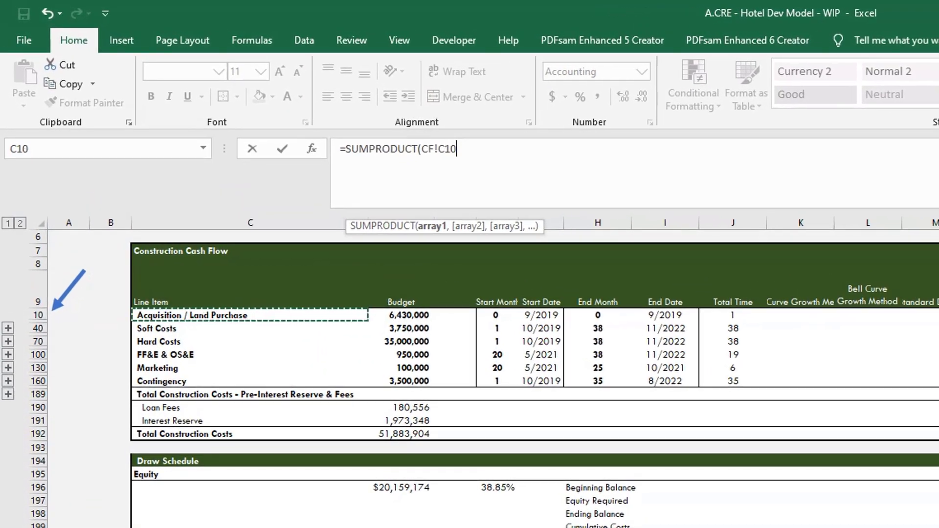
key("ctrl+shift+Down")
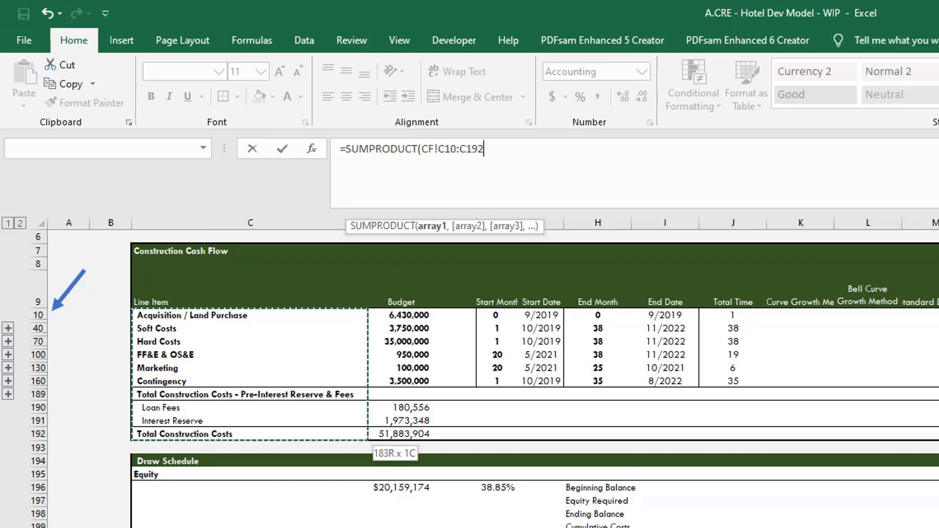
key("F4")
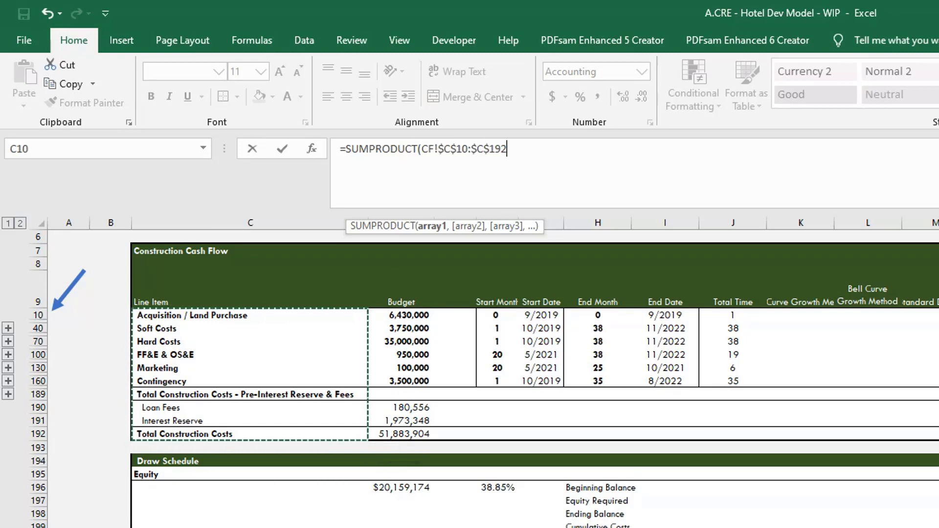
key("F2")
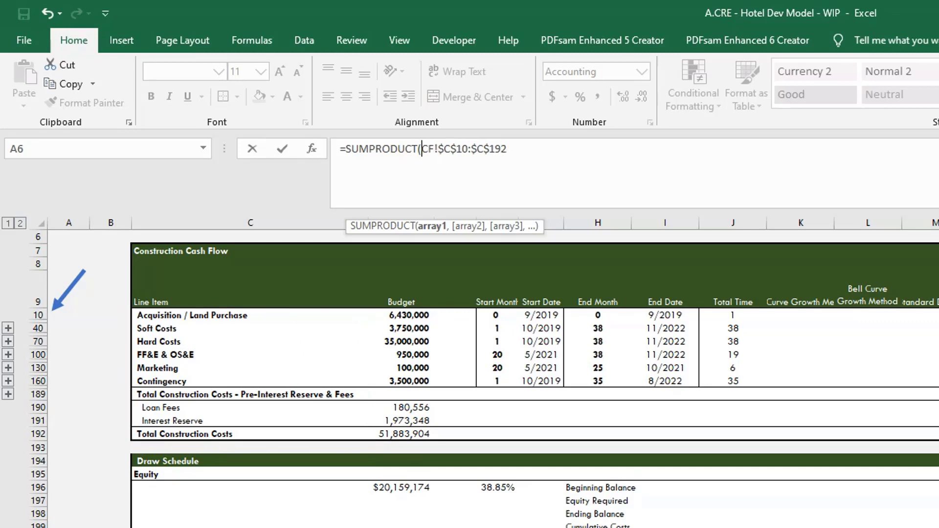
type("(")
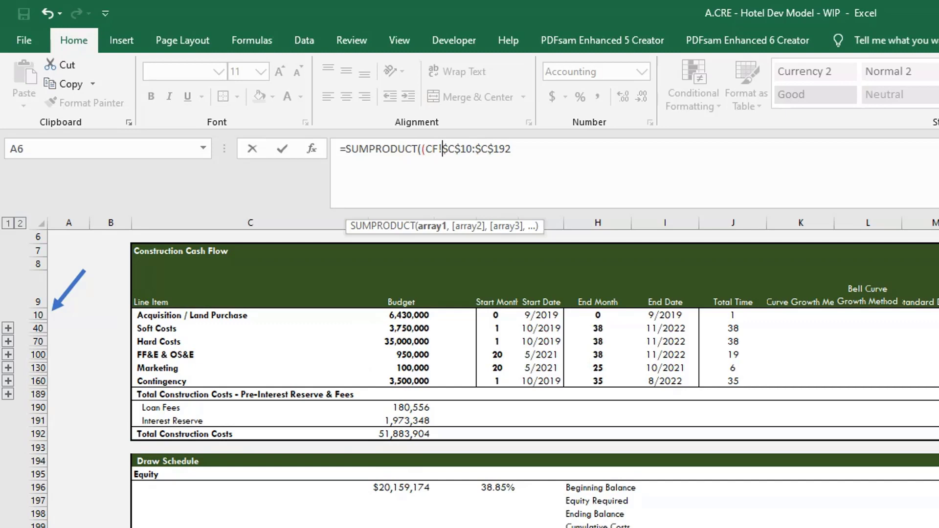
Compare the CF labels to AnnualCF!B7, making the formula read =SUMPRODUCT((CF!$C$10:$C$192=AnnualCF!B7)*(.
left_click(537, 150)
key("ctrl+Page_Down")
left_click(165, 338)
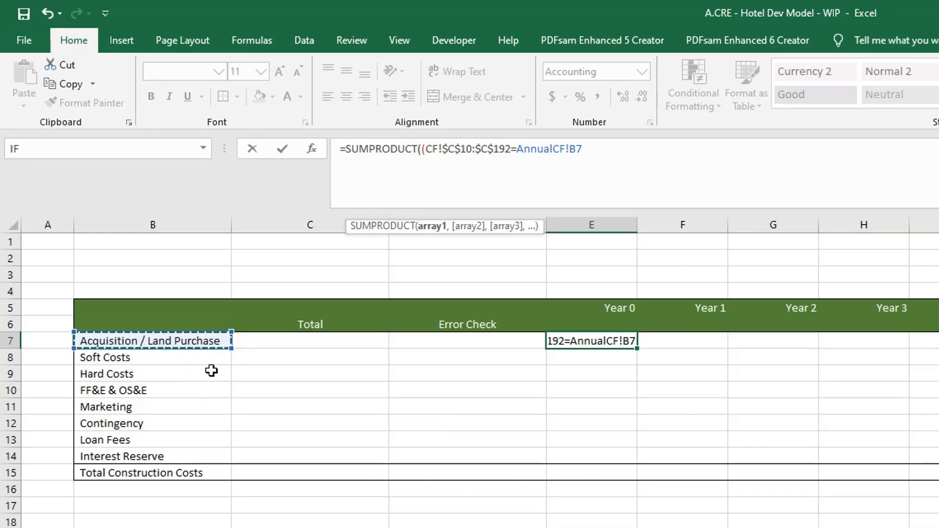
type(")")
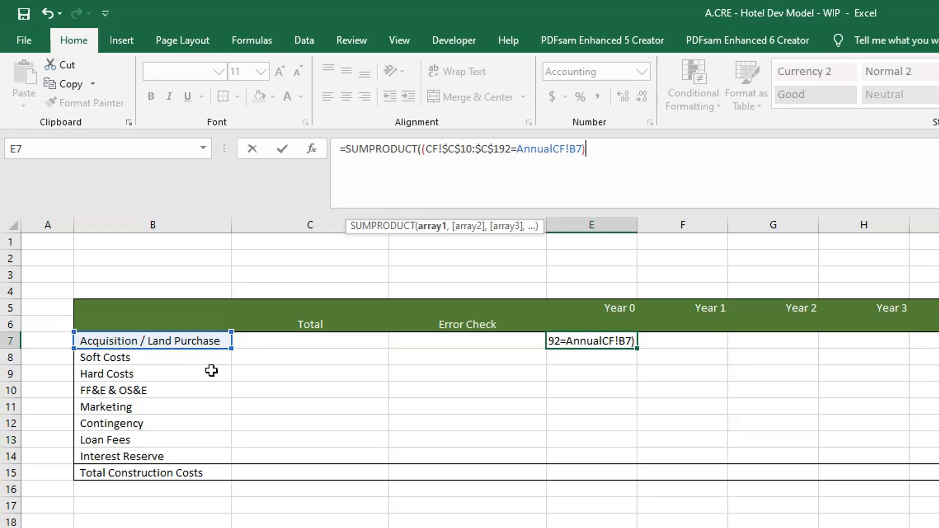
type("*")
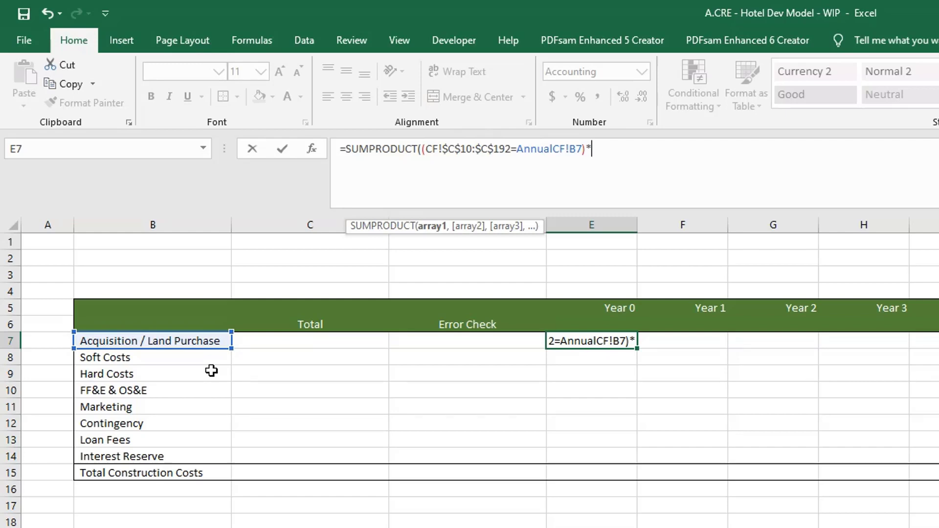
type("(")
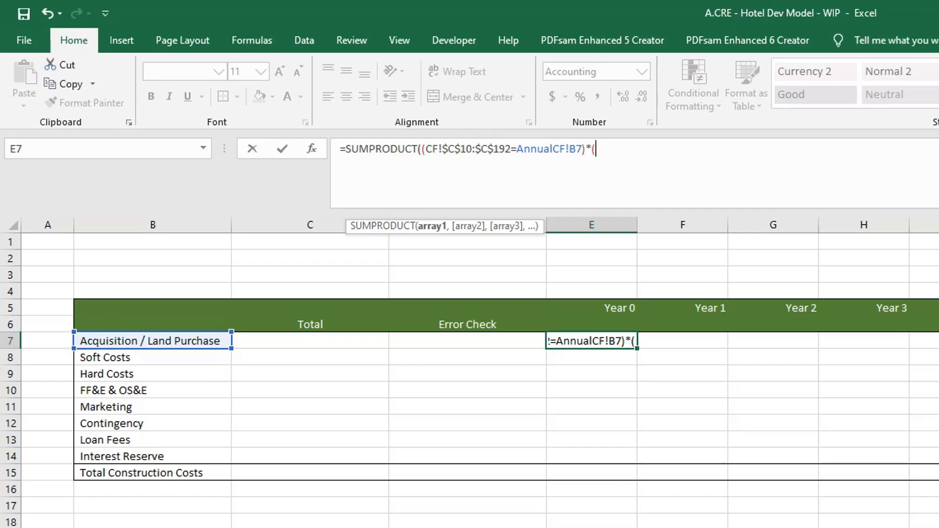
Add the year match CF!$P$8:$GN$8=AnnualCF!E5 to the E7 formula.
left_click(274, 512)
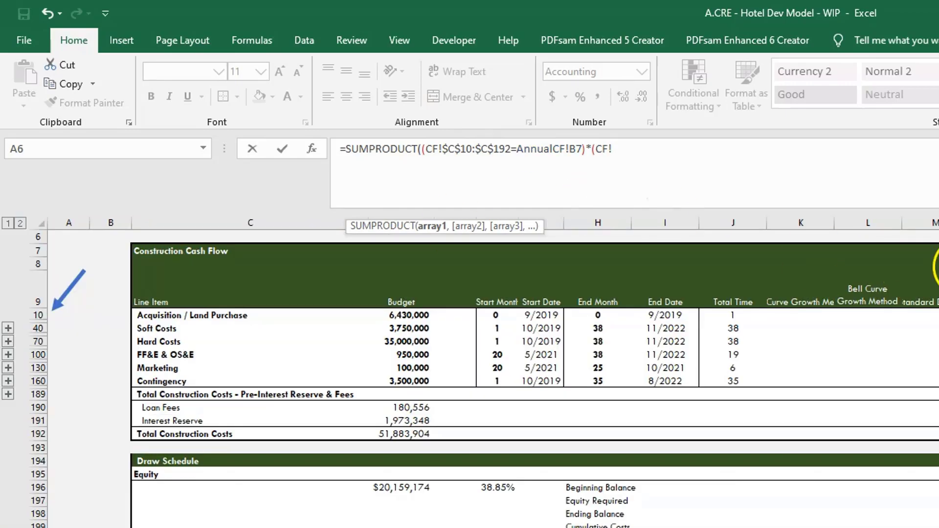
left_click(707, 163)
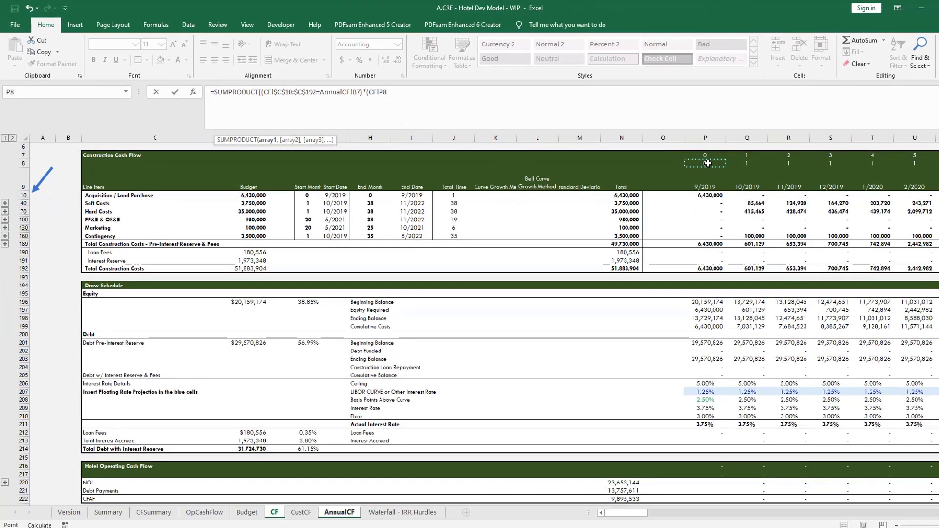
key("ctrl+shift+Right")
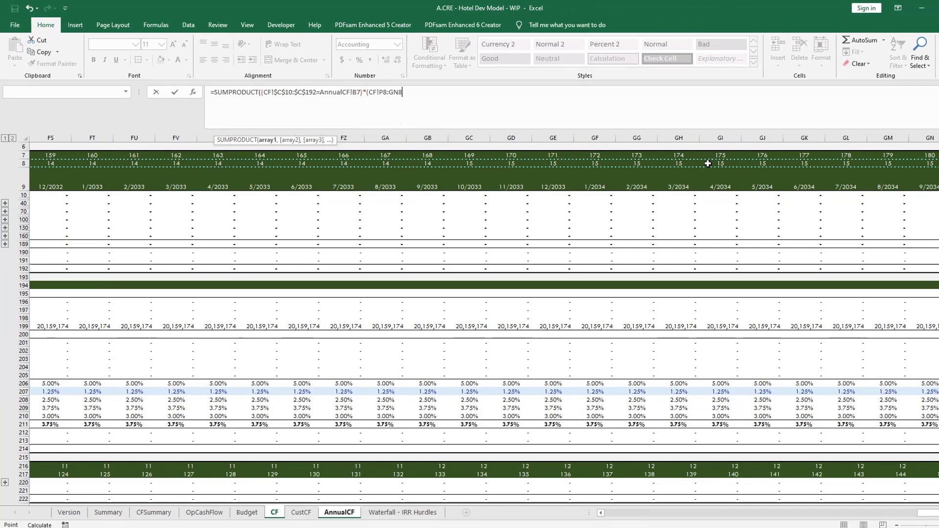
key("F4")
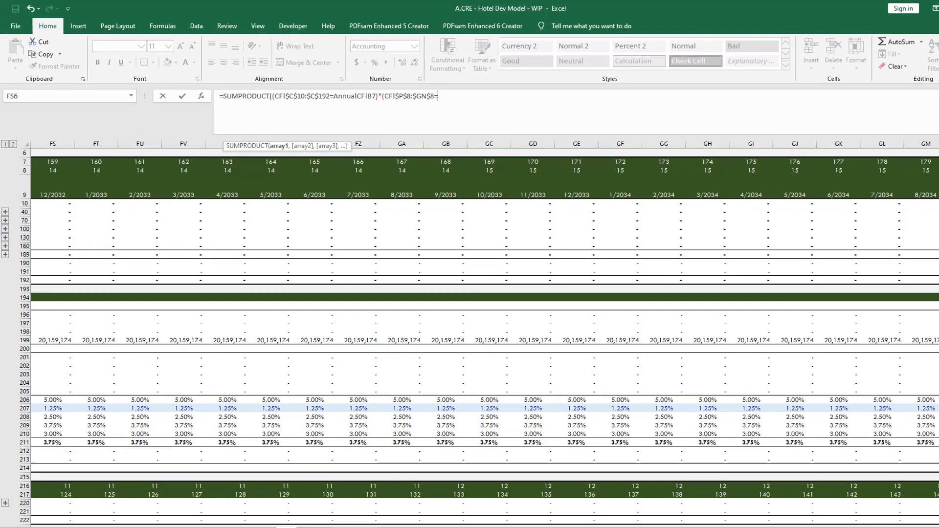
left_click(430, 520)
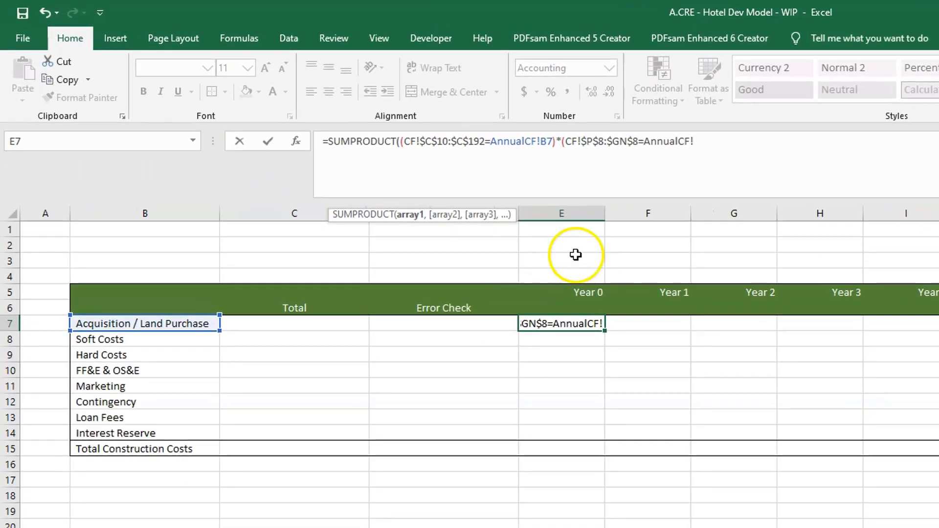
left_click(568, 296)
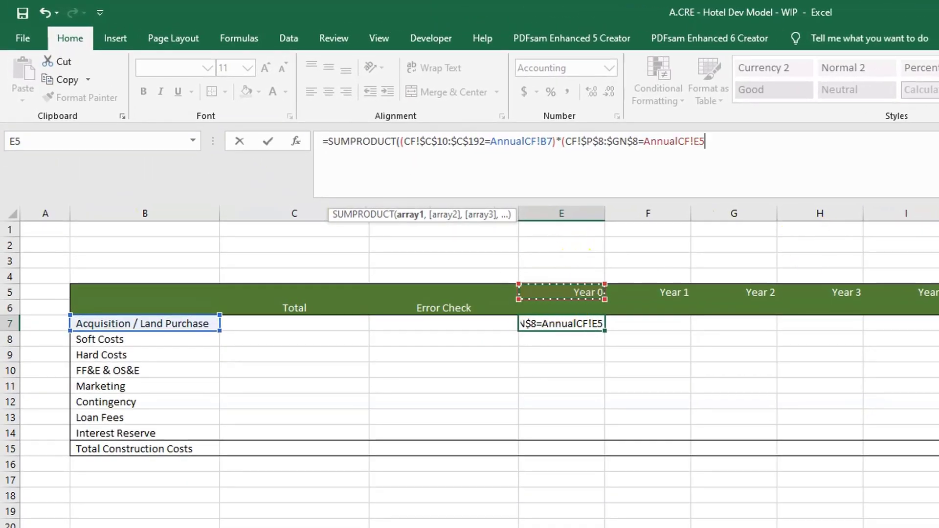
type(")")
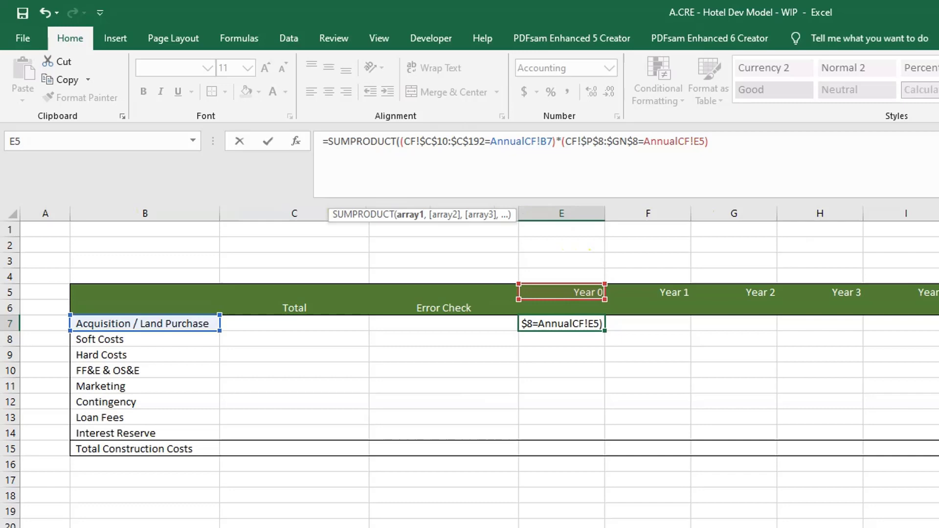
type("*")
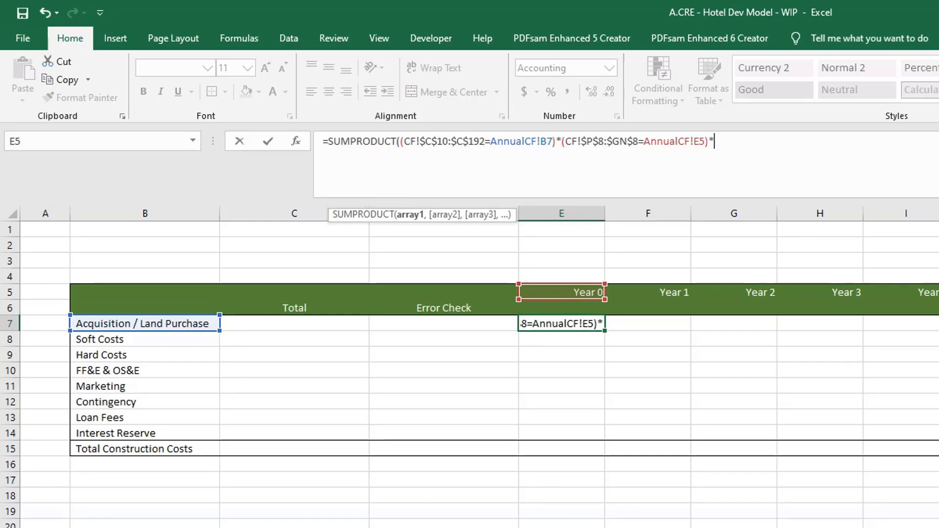
Multiply by the absolute CF!$P$10:$GN$192 cost range and commit, giving 6,430,000 for Year 0.
key("ctrl+Page_Down")
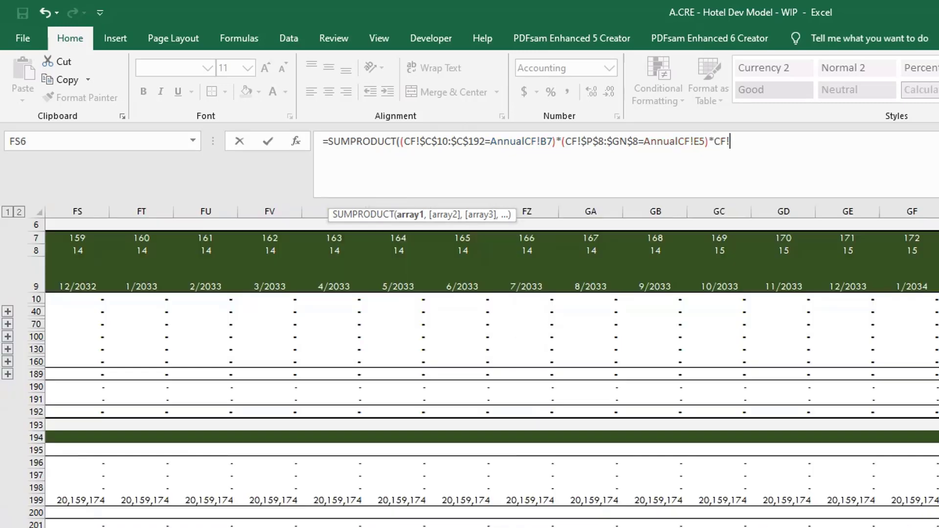
left_click(585, 371)
key("ctrl+Left")
key("Left")
key("Left")
key("Left")
key("Left")
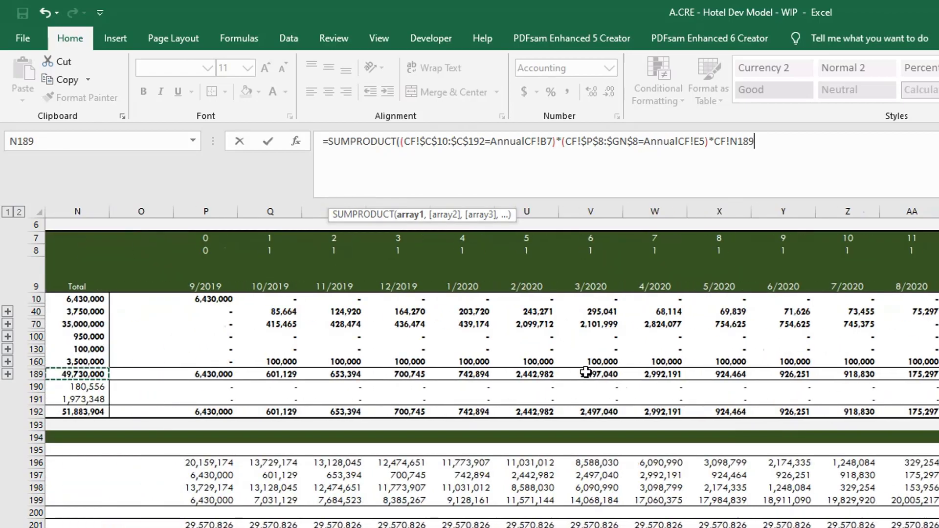
key("Right")
key("Right")
key("Right")
key("Right")
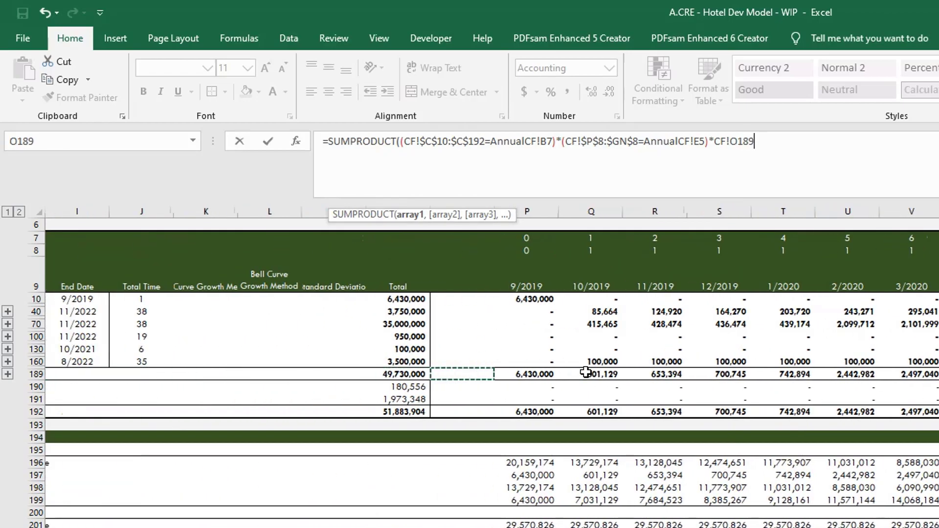
key("Up")
key("Up")
key("Up")
key("Up")
key("Up")
key("Up")
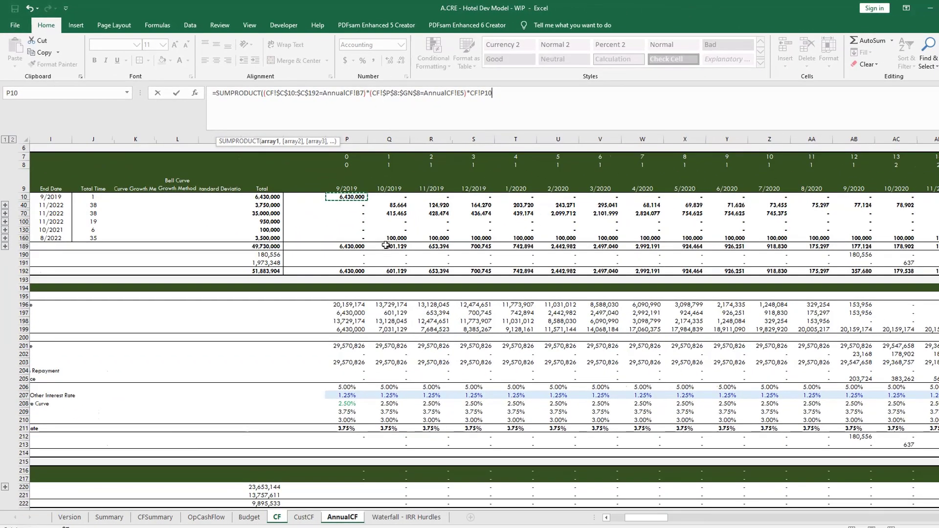
key("ctrl+shift+Down")
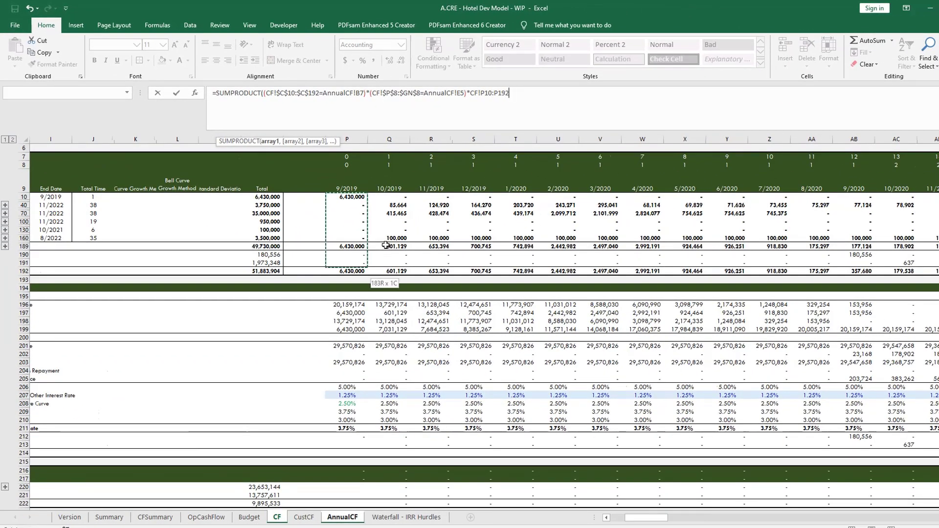
key("ctrl+shift+Right")
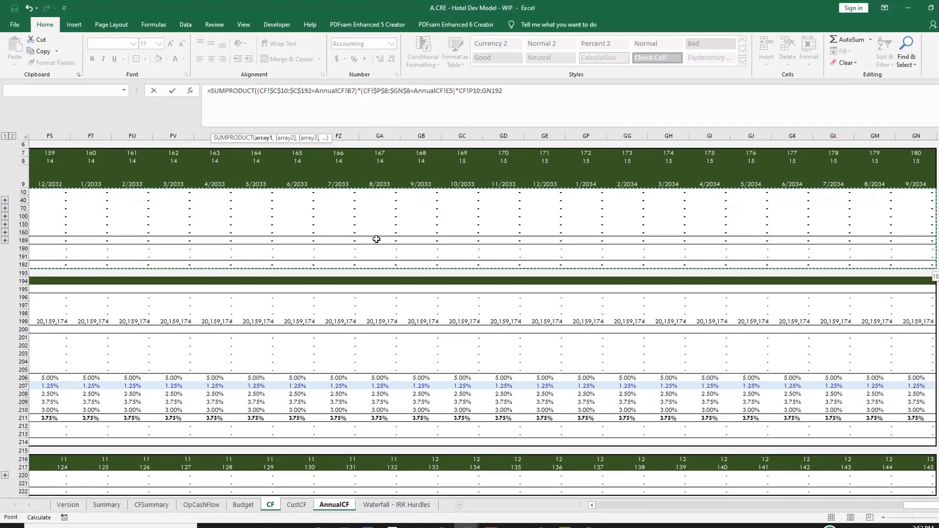
key("F4")
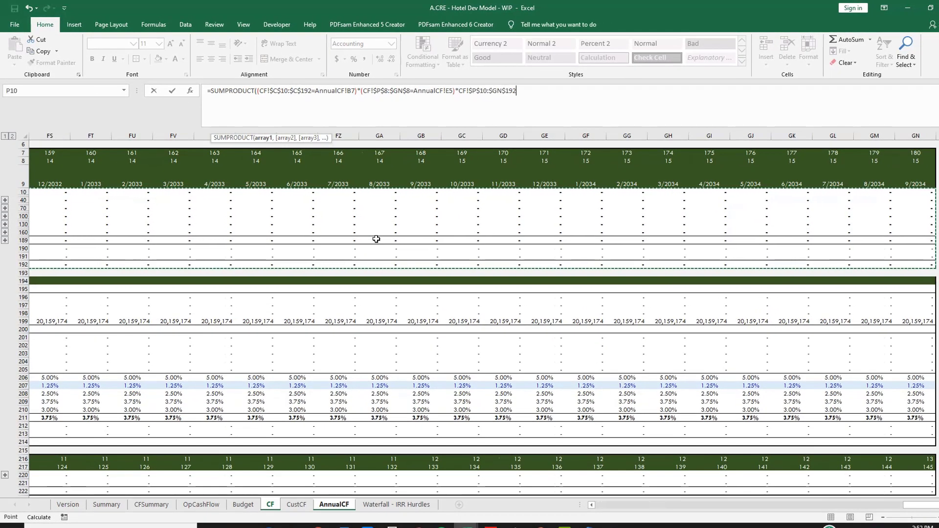
type(")")
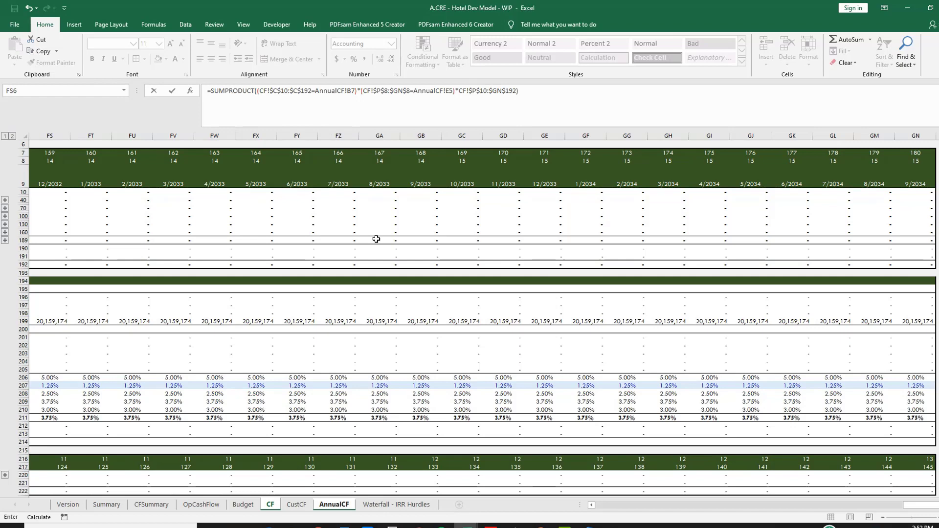
key("Return")
Change E7's references to mixed AnnualCF!$B7 and AnnualCF!E$5.
key("Left")
key("Left")
key("Left")
key("Left")
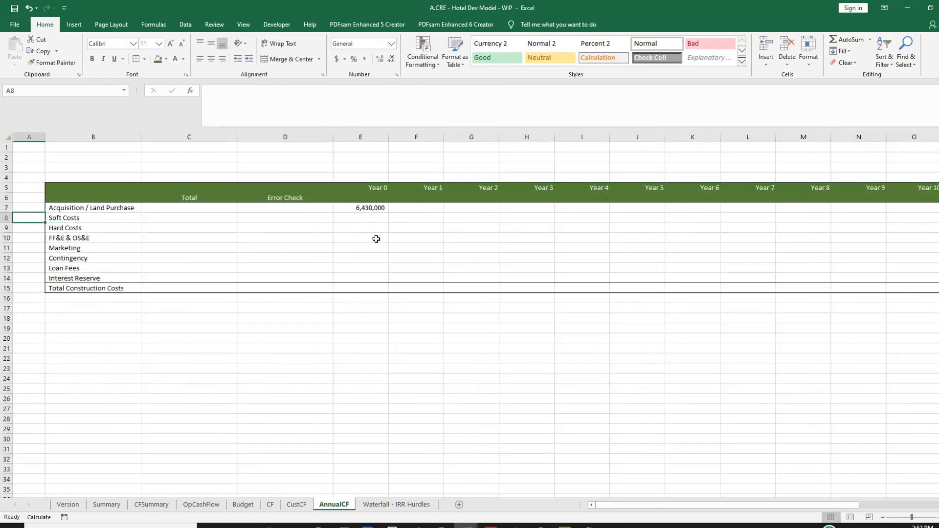
key("Right")
key("Right")
key("Right")
key("Right")
key("Up")
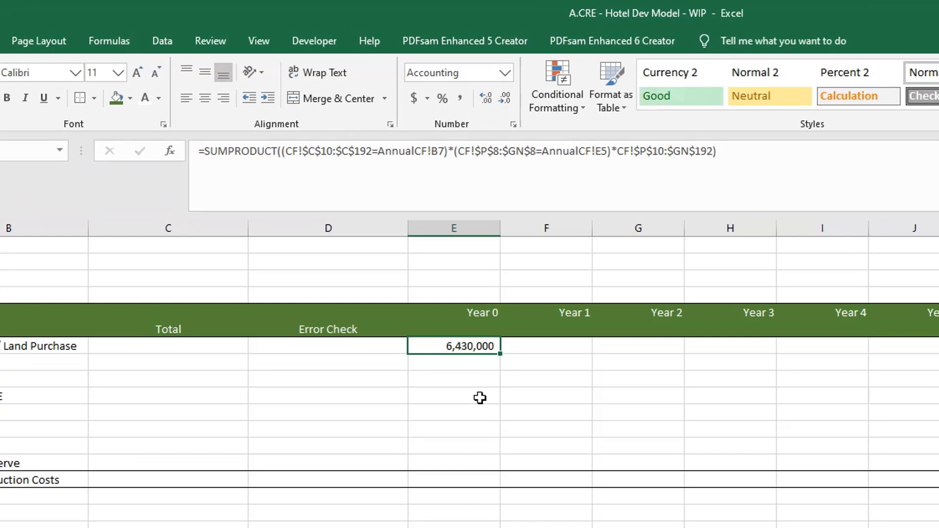
key("F2")
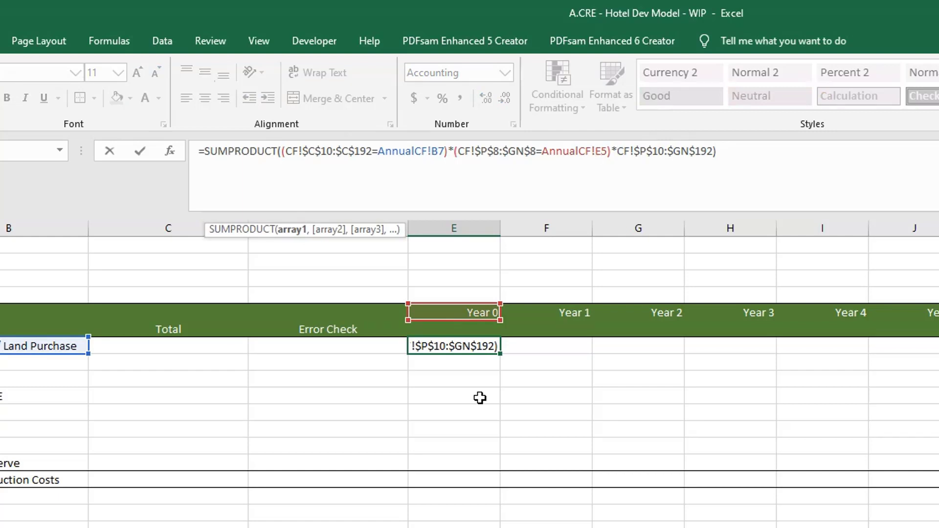
type("$")
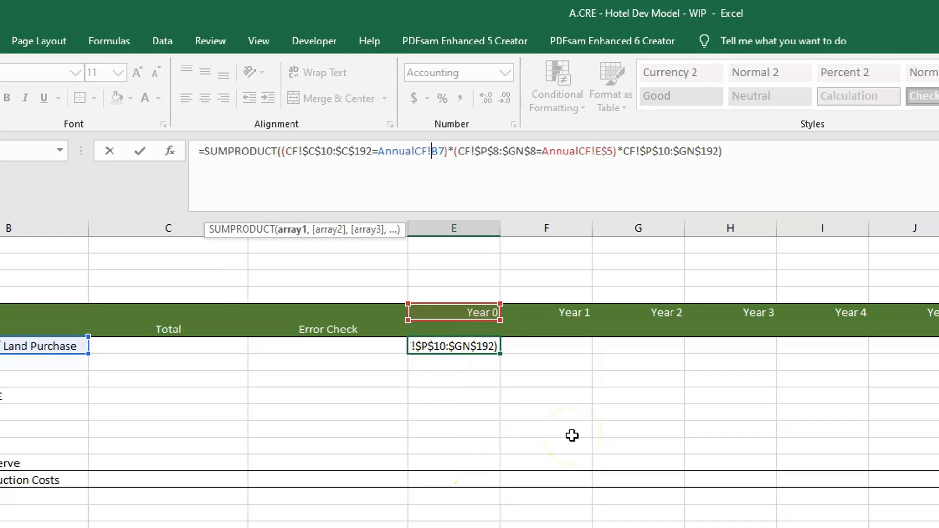
type("$")
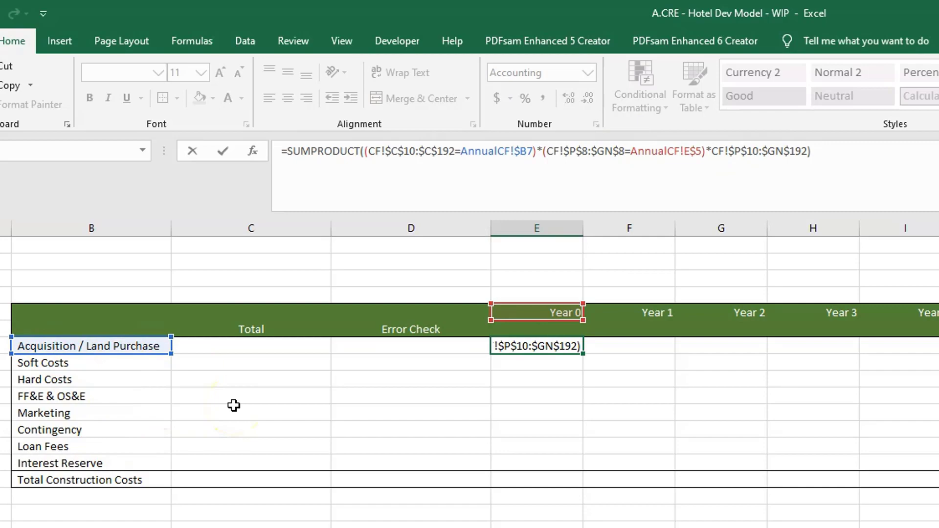
Copy the anchored E7 formula across the yearly cost grid E7:T15.
key("ctrl+Return")
key("ctrl+c")
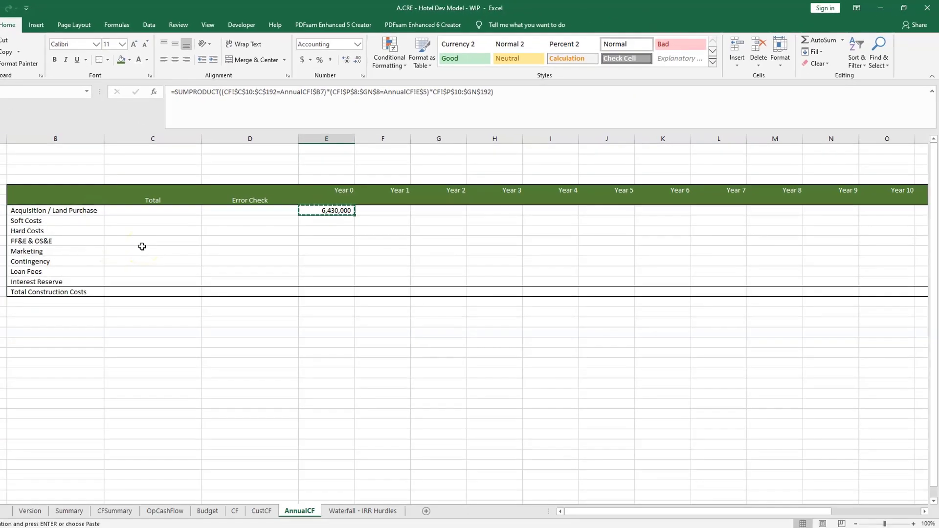
key("Up")
key("Right")
key("Right")
key("Right")
key("Right")
key("Right")
key("Right")
key("Right")
key("Right")
key("Right")
key("Right")
key("Right")
key("Right")
key("Right")
key("Right")
key("Right")
key("Down")
key("ctrl+shift+Left")
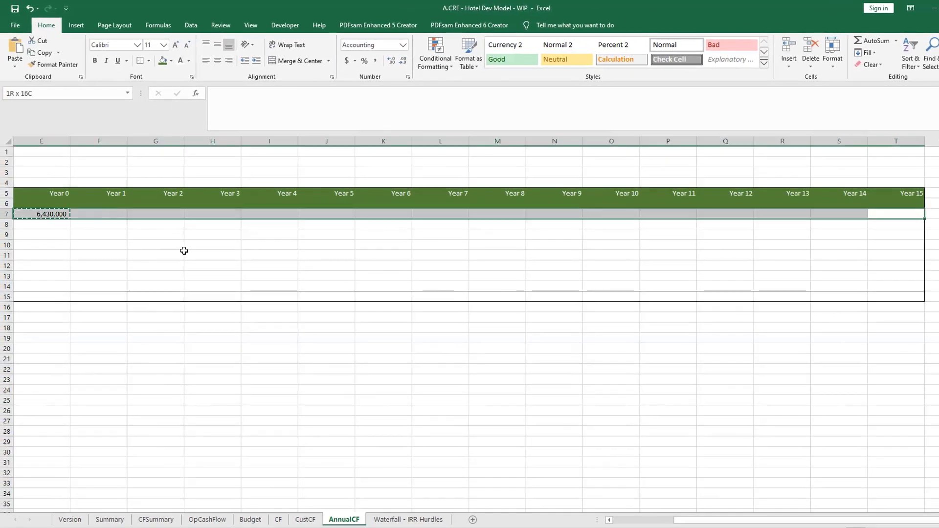
key("shift+Down")
key("shift+Down")
key("shift+Down")
key("shift+Down")
key("shift+Down")
key("shift+Down")
key("shift+Down")
key("shift+Down")
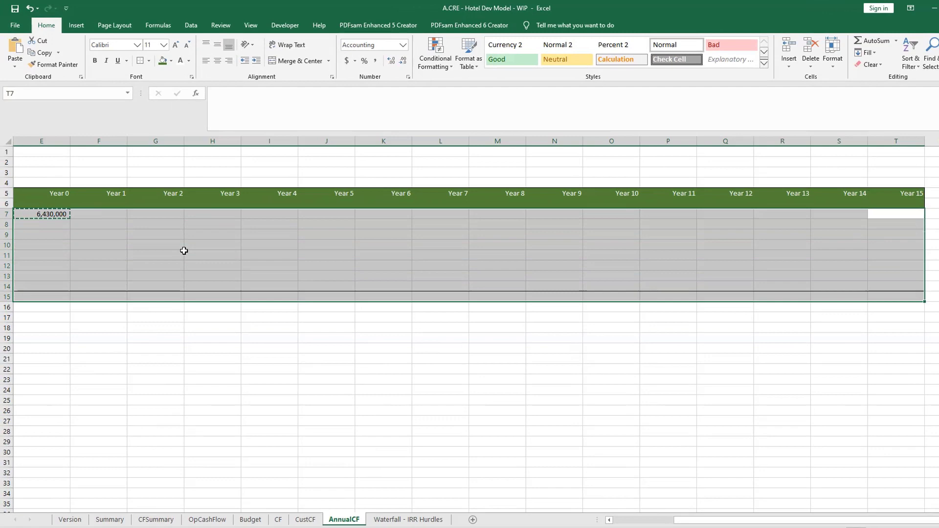
key("ctrl+v")
Clear the copy marquee and recalculate with F9 so each year shows its own costs.
key("Left")
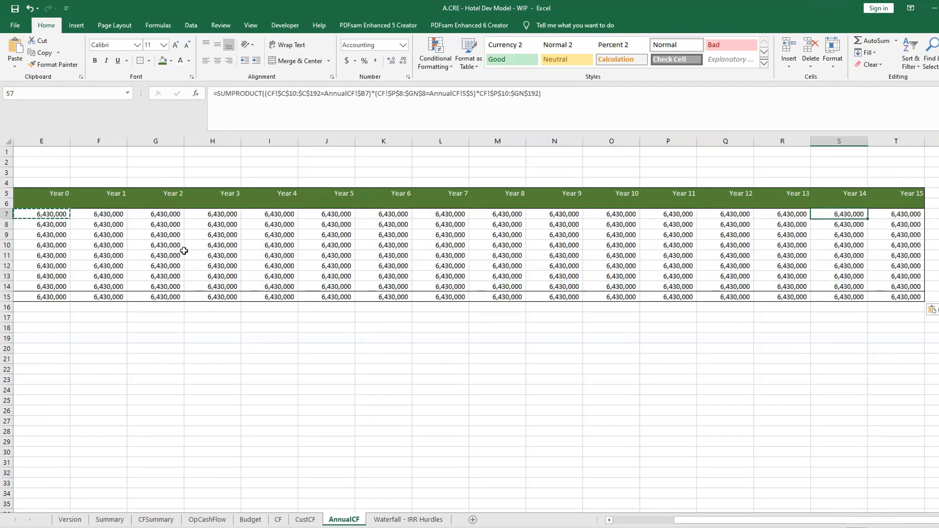
key("ctrl+Left")
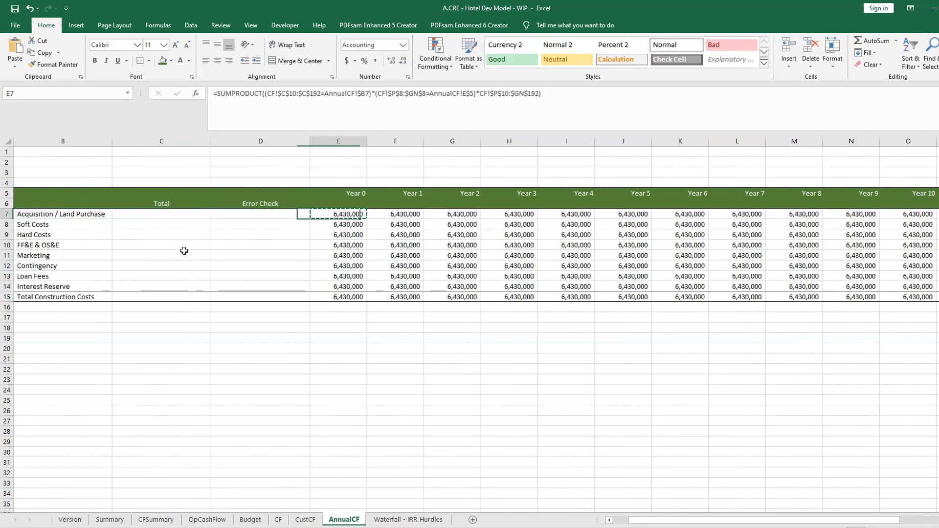
key("Right")
key("Right")
key("Left")
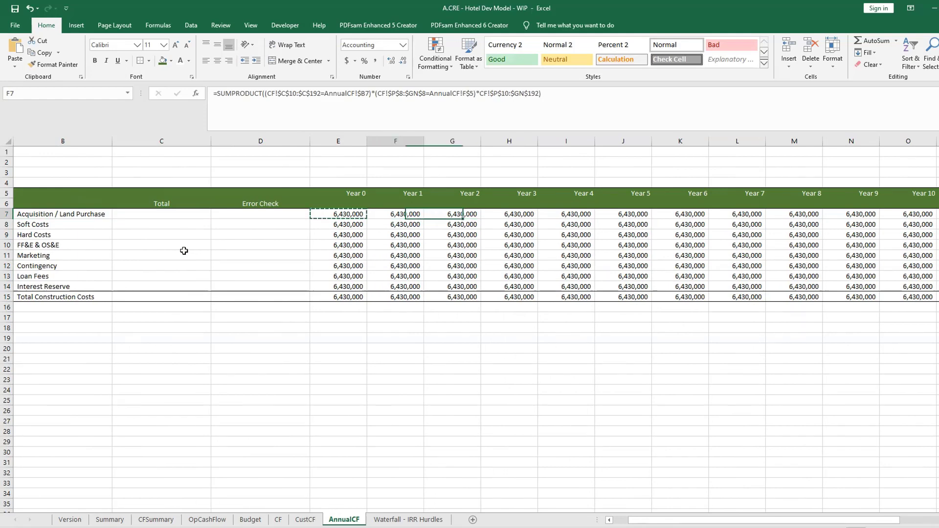
key("Escape")
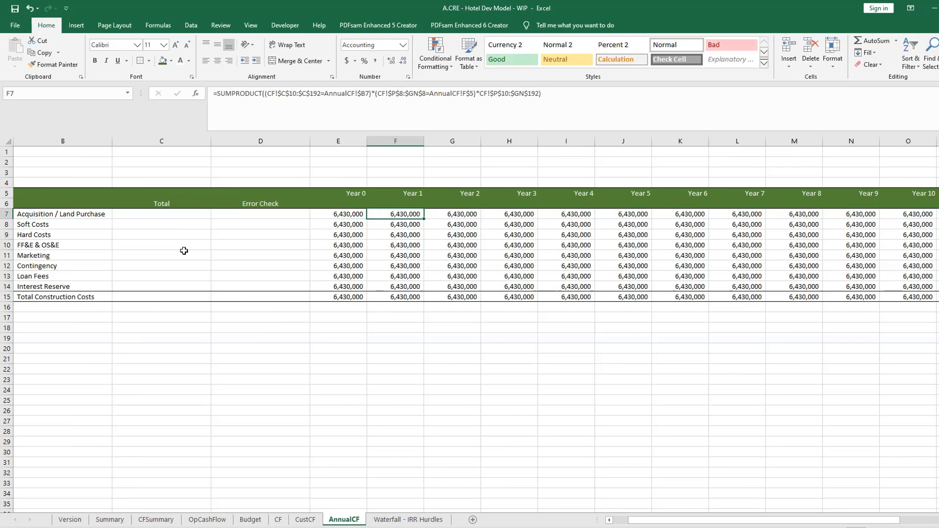
key("F9")
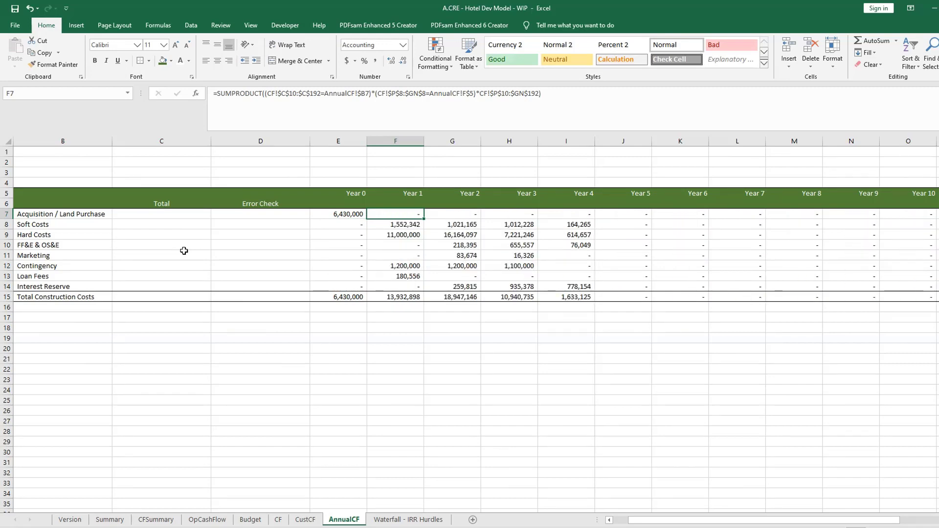
key("Left")
Check the Year 1 formulas and F15 total (13,932,898), then select the first Total cell C7.
scroll(184, 251, "left", 1)
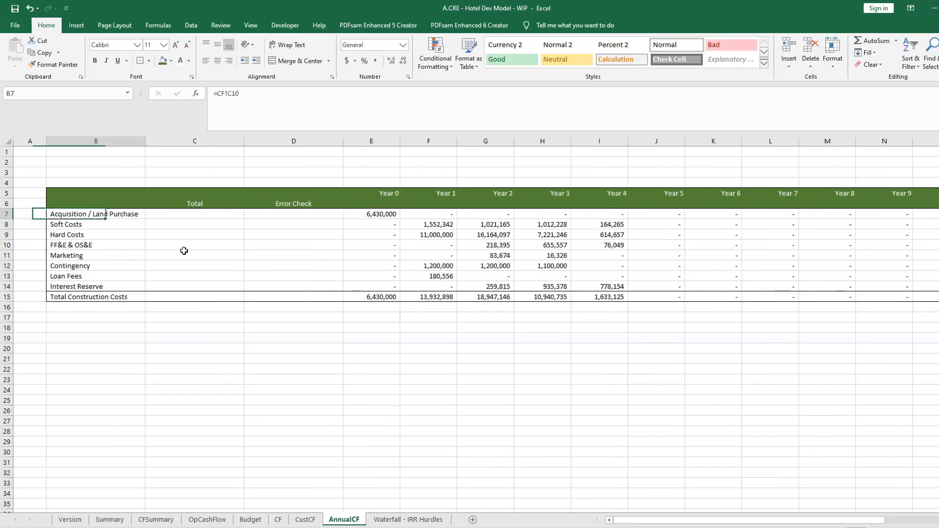
key("Right")
key("Down")
key("Down")
key("Down")
key("Down")
key("Down")
key("Down")
key("Down")
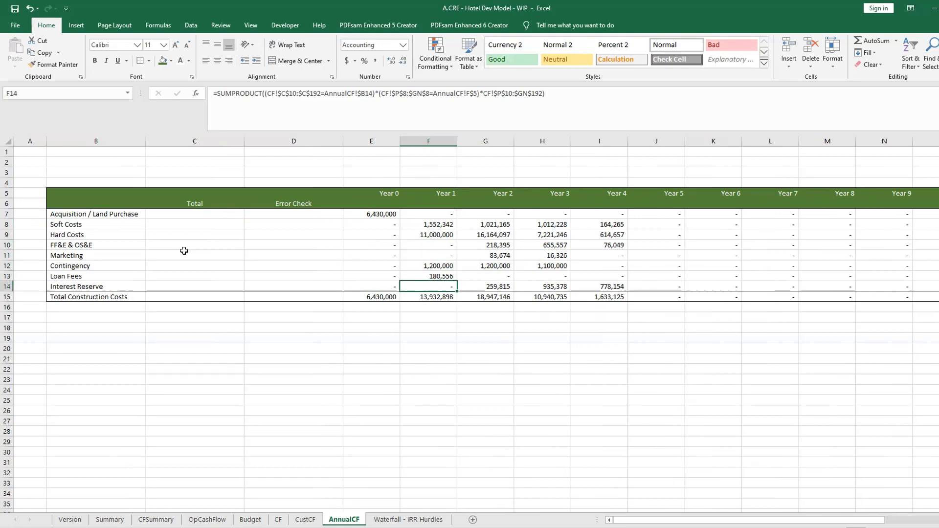
key("Left")
key("Right")
key("F2")
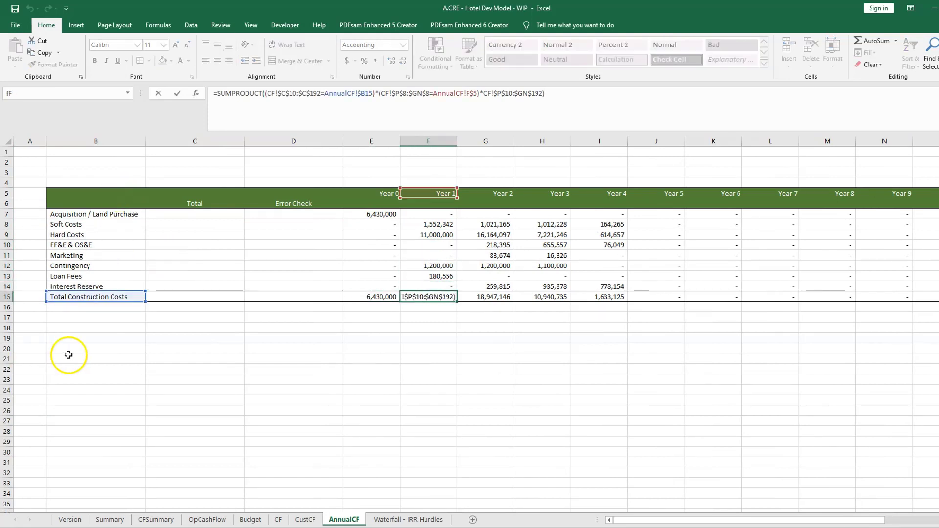
key("Tab")
key("Tab")
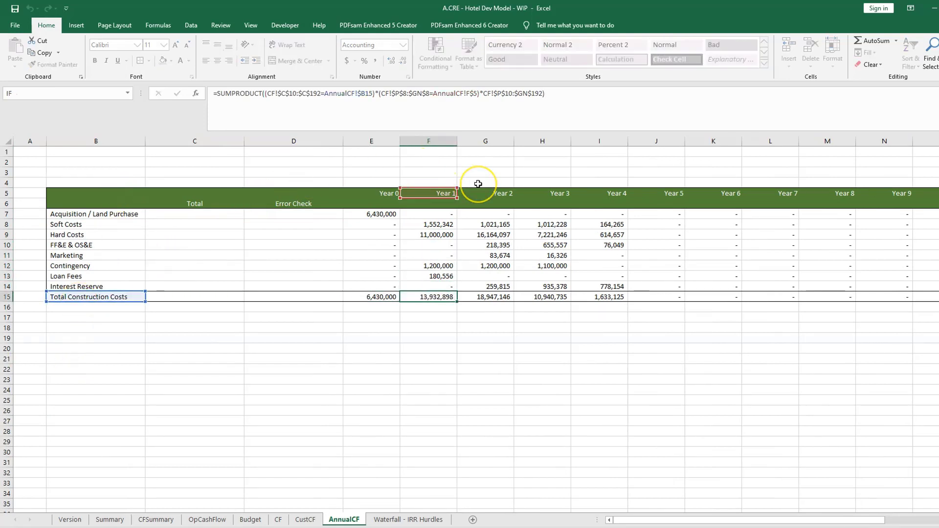
key("Right")
key("Left")
key("Left")
key("Left")
key("Left")
key("Left")
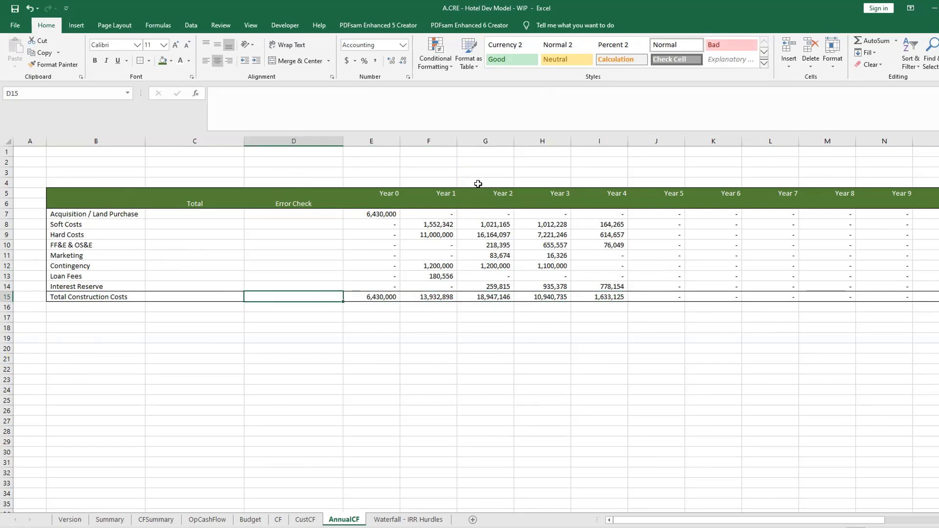
key("Left")
key("Right")
key("Up")
key("Up")
key("Up")
key("Up")
key("Up")
key("Up")
key("Up")
key("Up")
key("Up")
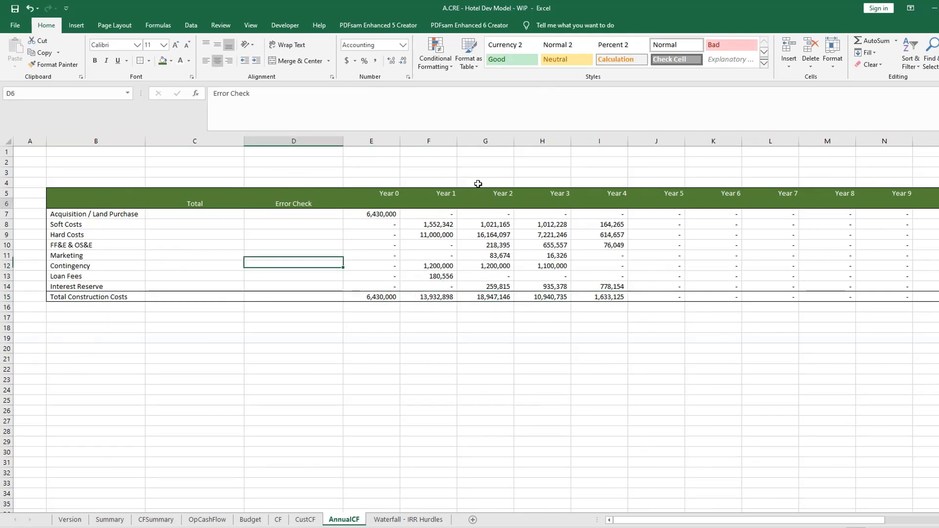
key("Left")
key("Down")
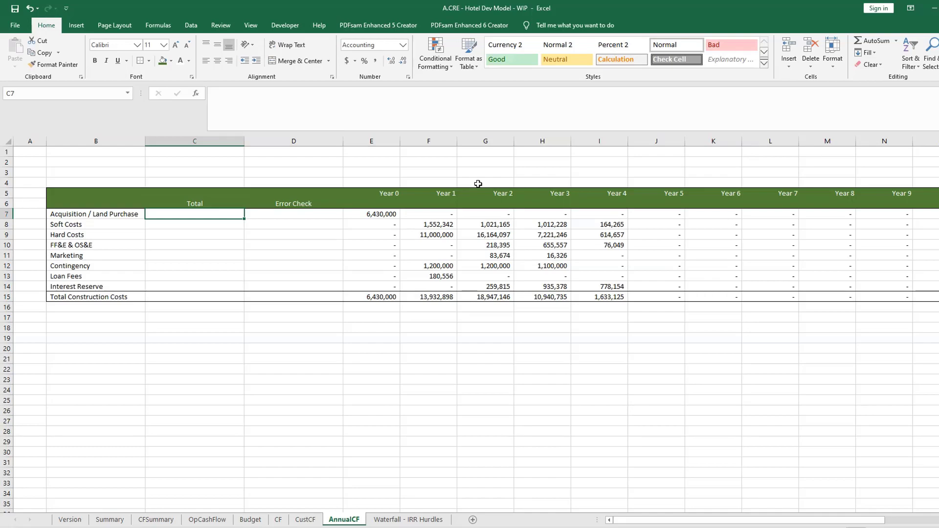
Start a SUMIF in C7 using the absolute criteria range CF!$C$10:$C$192.
type("=sumif")
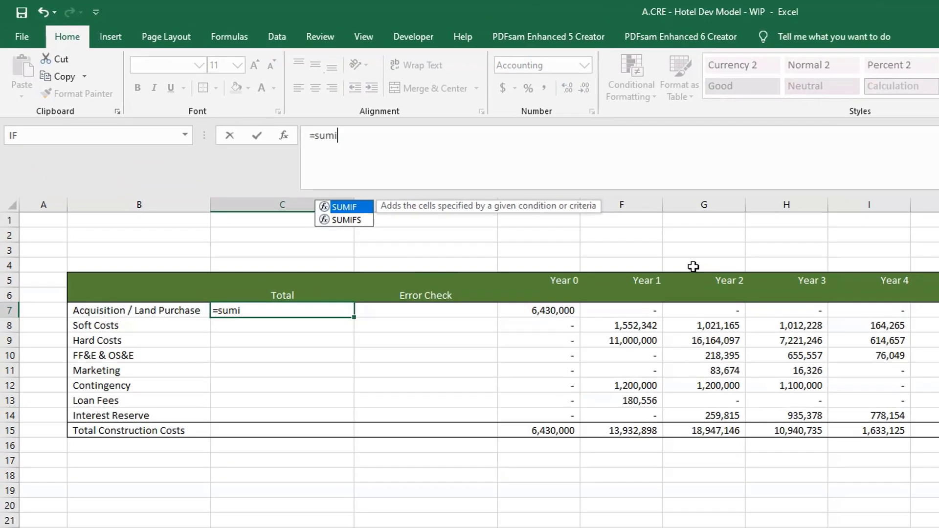
key("Tab")
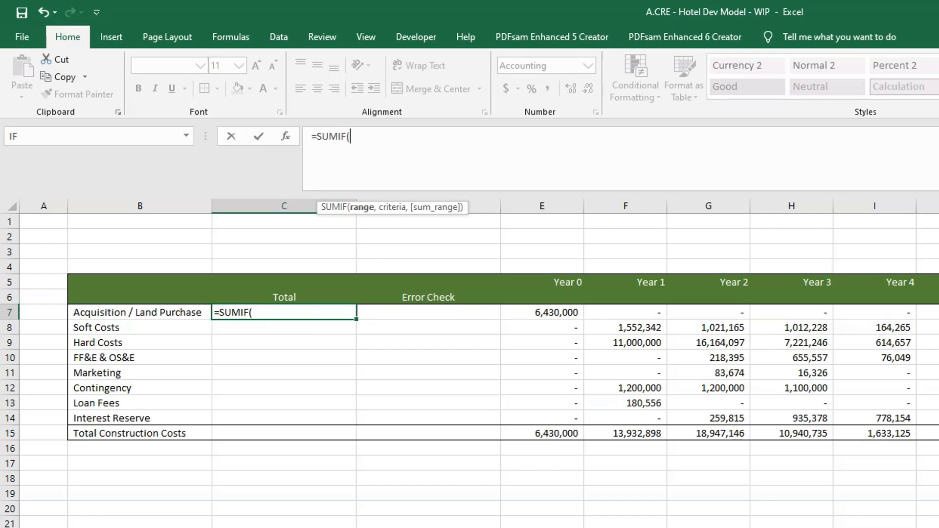
key("ctrl+Page_Down")
key("ctrl+Home")
key("Right")
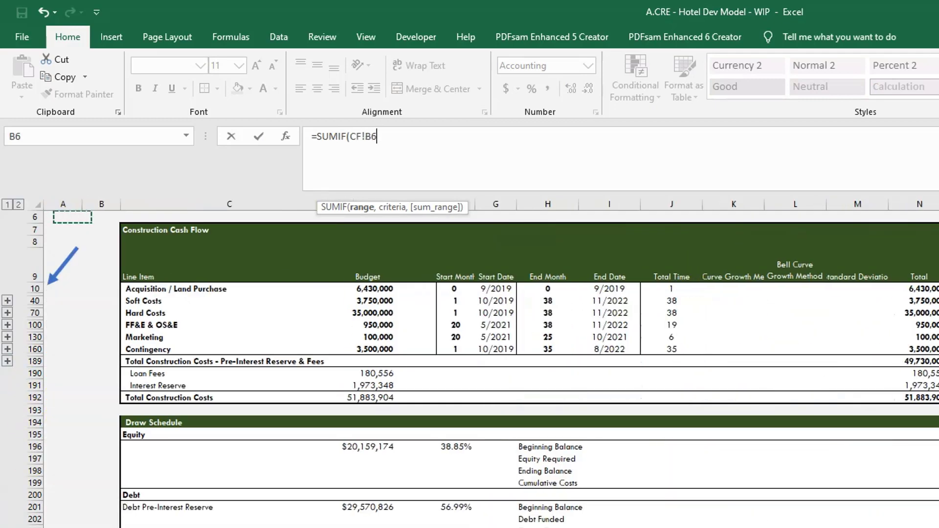
key("Down")
key("Down")
key("Down")
key("Down")
key("Right")
key("ctrl+shift+Down")
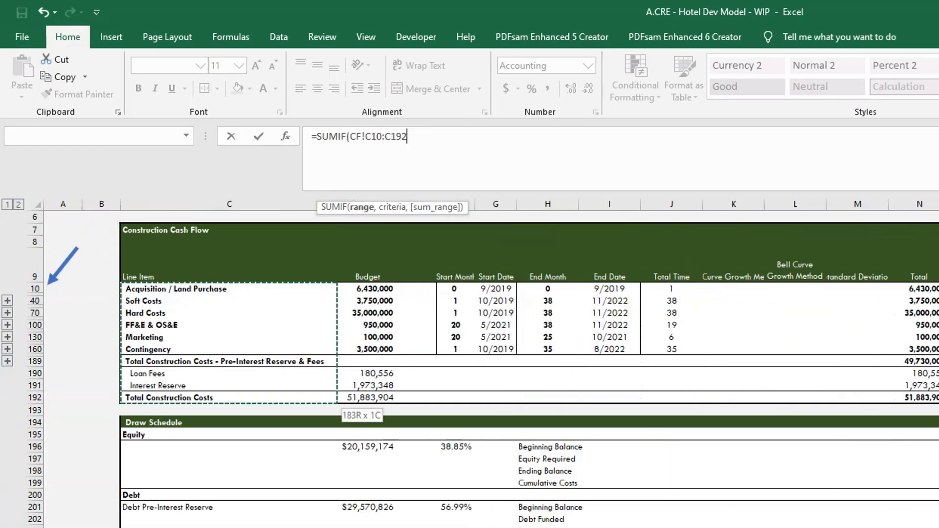
key("F4")
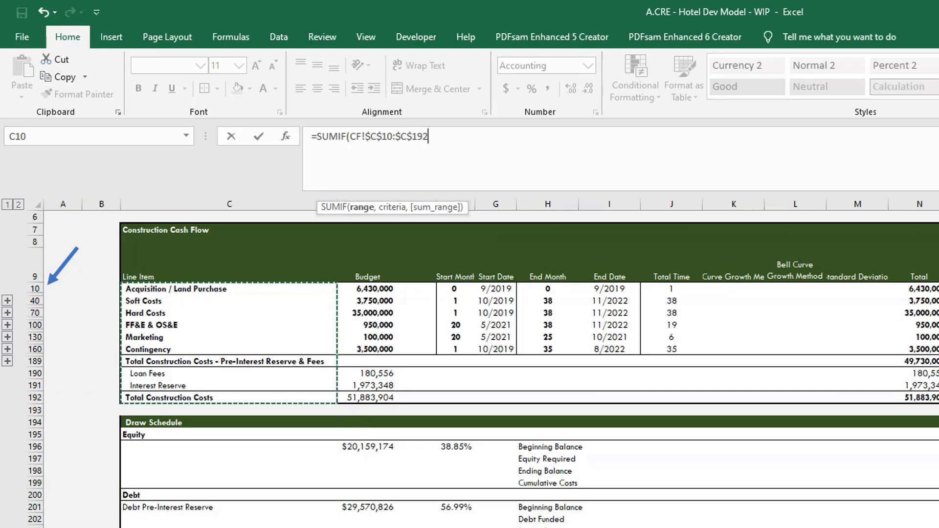
type(",")
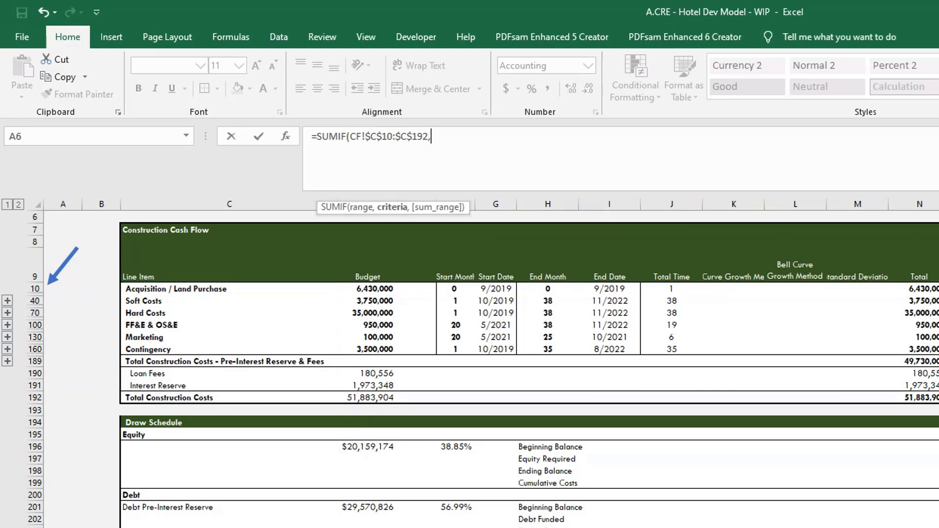
Complete the C7 SUMIF with criteria AnnualCF!B7 and sum range CF!$N$10:$N$192.
key("ctrl+Page_Up")
key("Left")
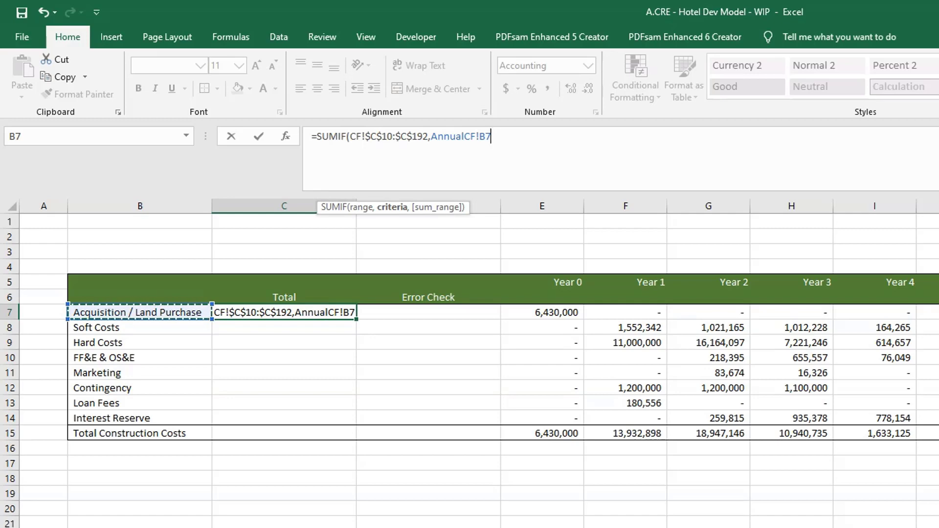
type(",")
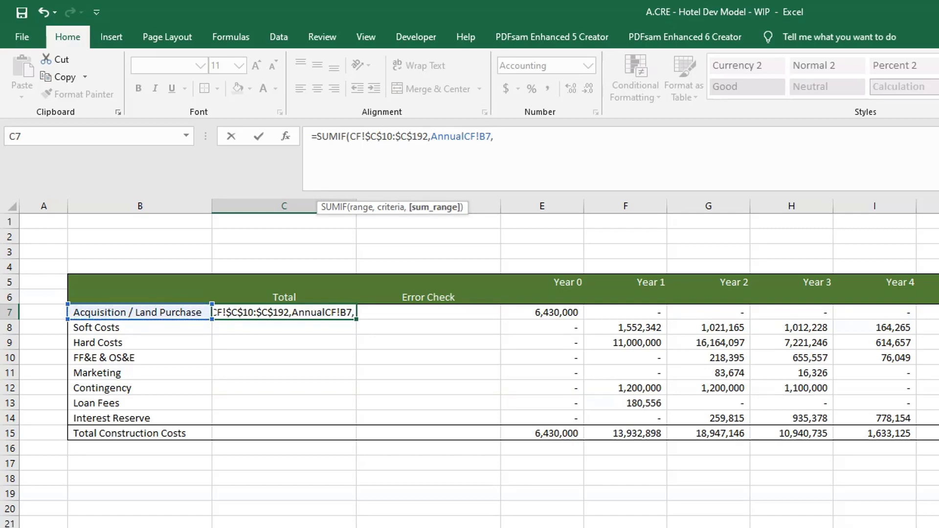
key("ctrl+Page_Down")
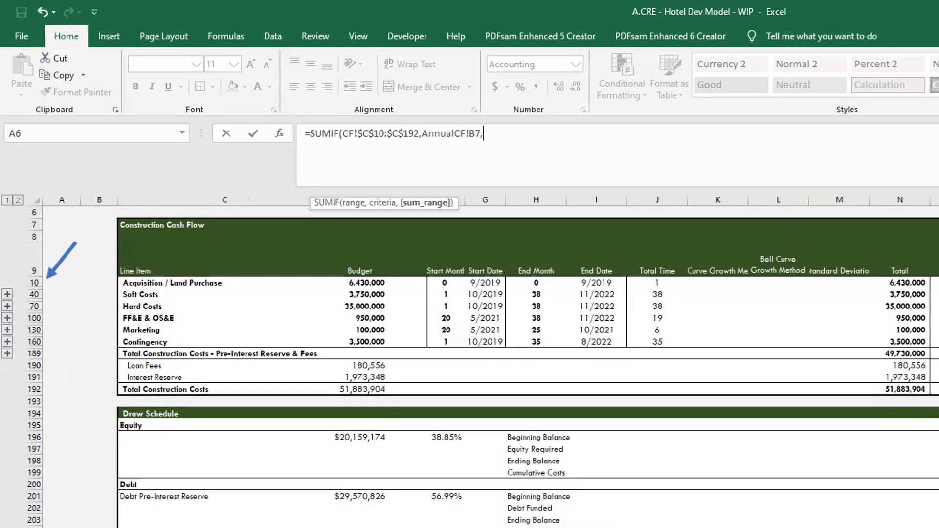
left_click(911, 284)
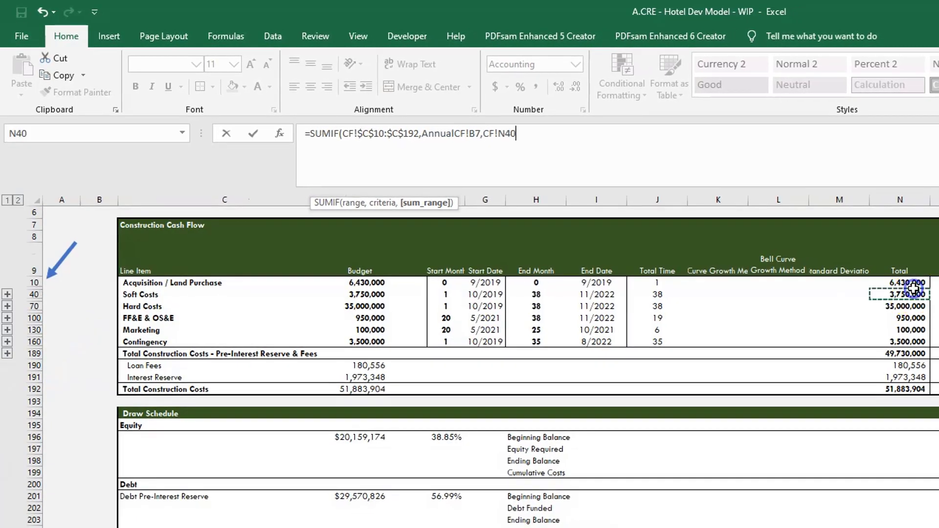
key("ctrl+shift+Down")
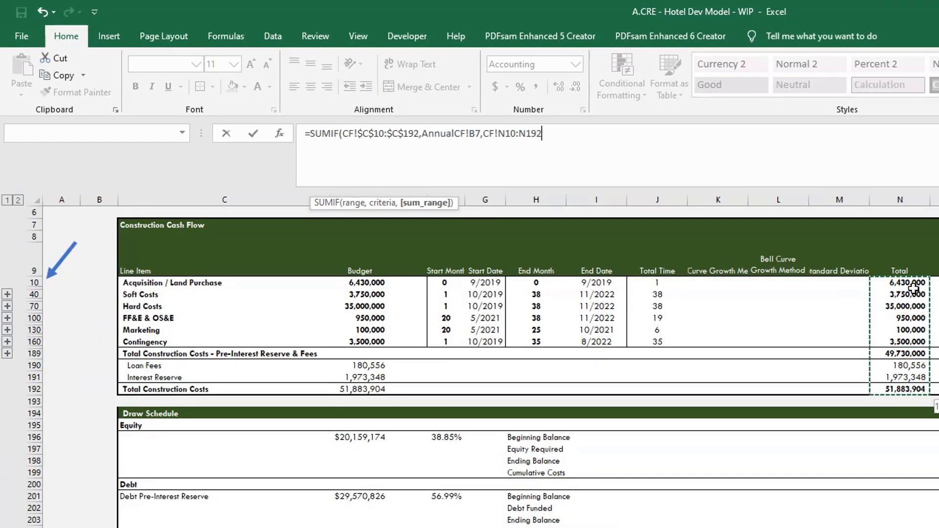
key("F4")
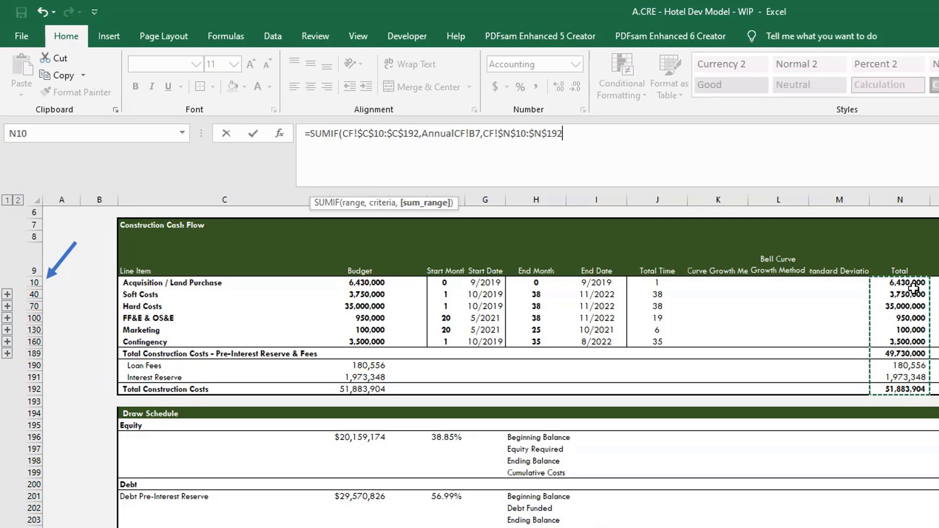
type(")")
key("Return")
Copy the C7 SUMIF into C8:C15, bringing the overall total to 51,883,904.
key("Up")
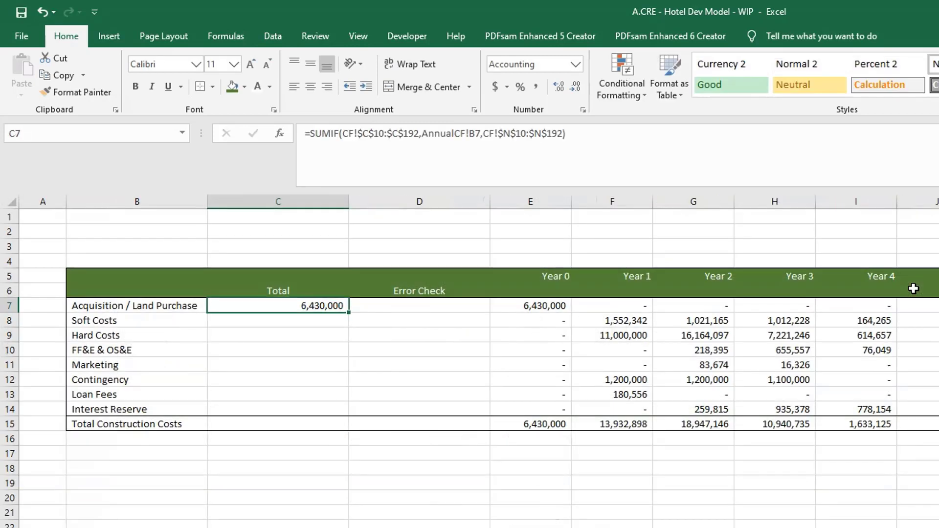
key("ctrl+c")
key("Left")
key("ctrl+Down")
key("Right")
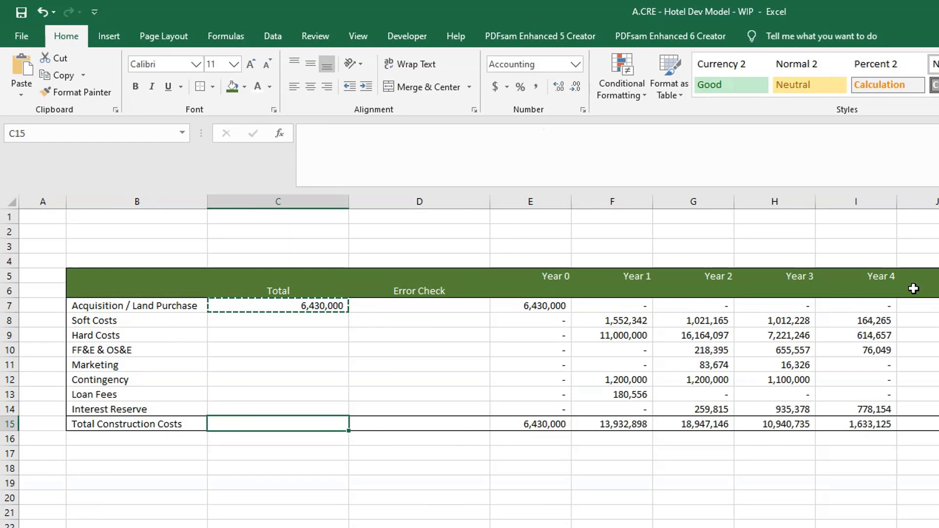
key("ctrl+shift+Up")
key("ctrl+v")
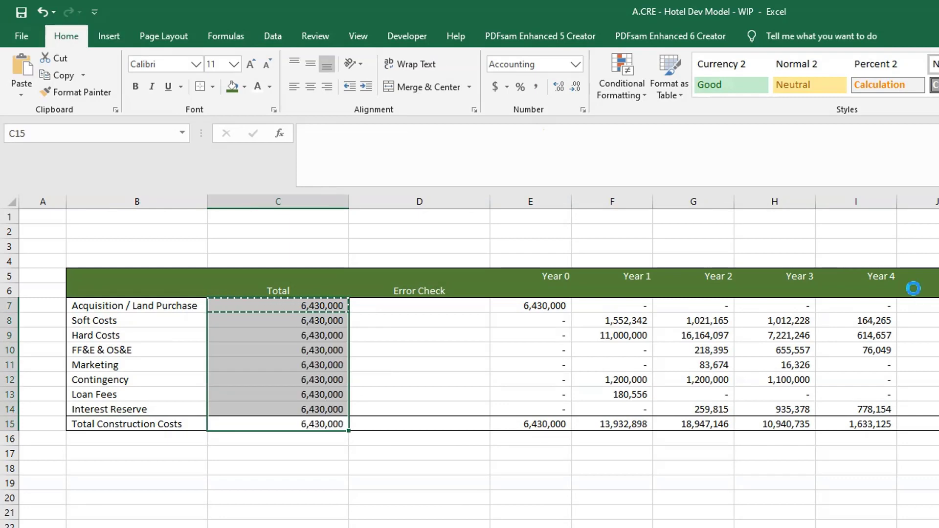
key("Escape")
key("Up")
key("Up")
key("Up")
key("Up")
key("Up")
key("Up")
key("Up")
key("Up")
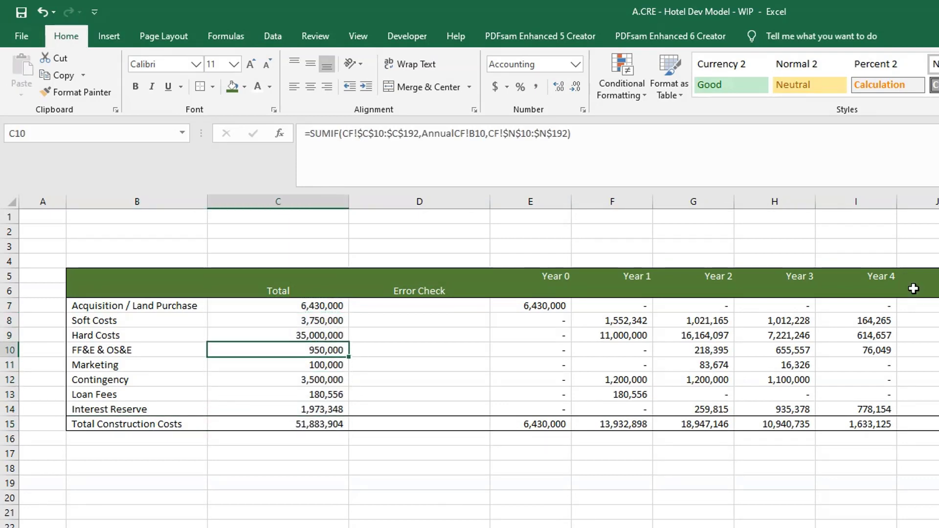
key("Right")
Enter =IF(C7=SUM(E7:T7),"OK","Error") in D7.
type("=IF(")
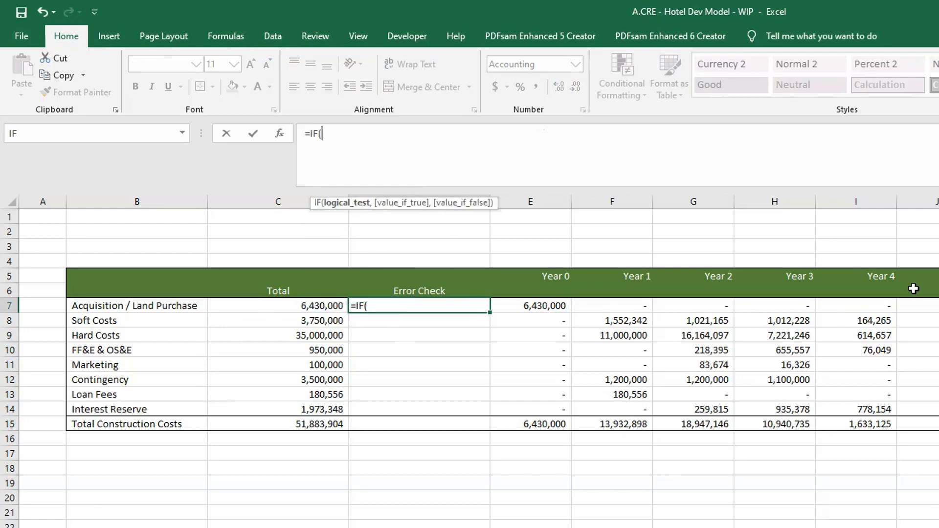
key("Left")
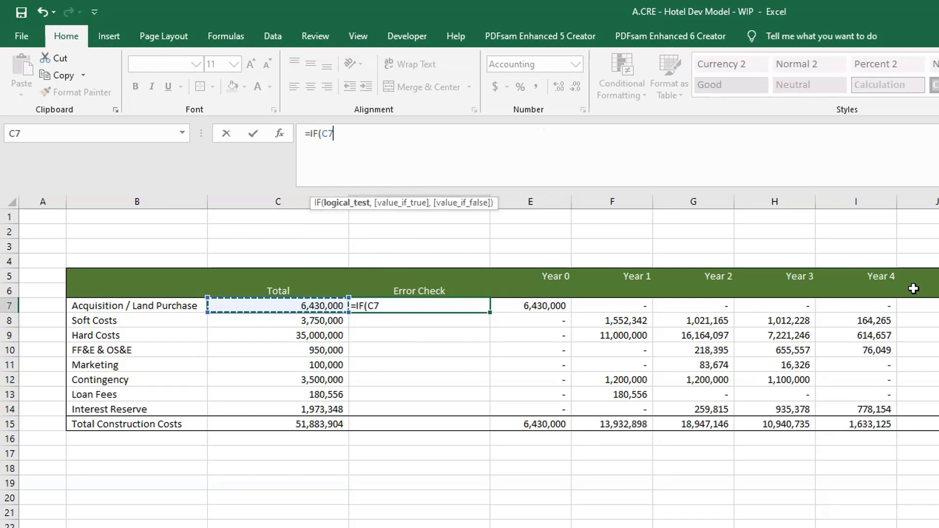
type("=SUM(")
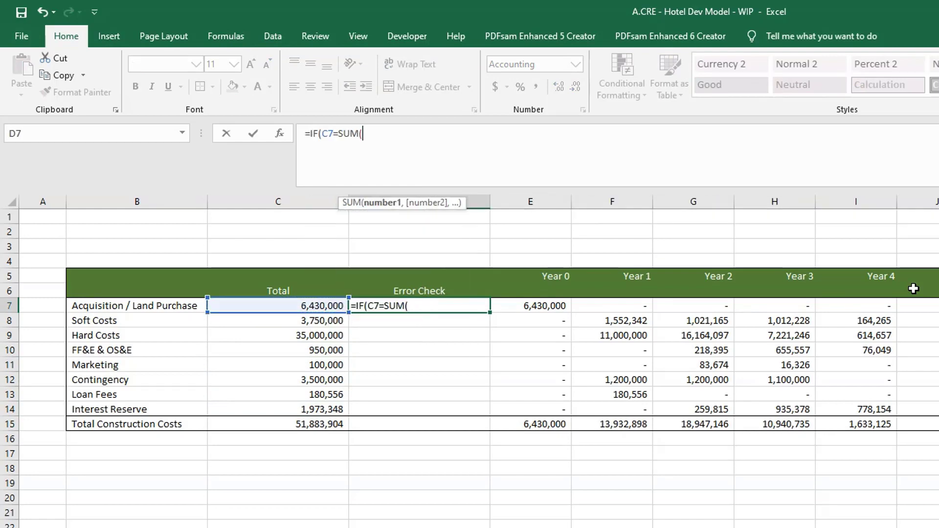
key("Right")
key("ctrl+shift+Right")
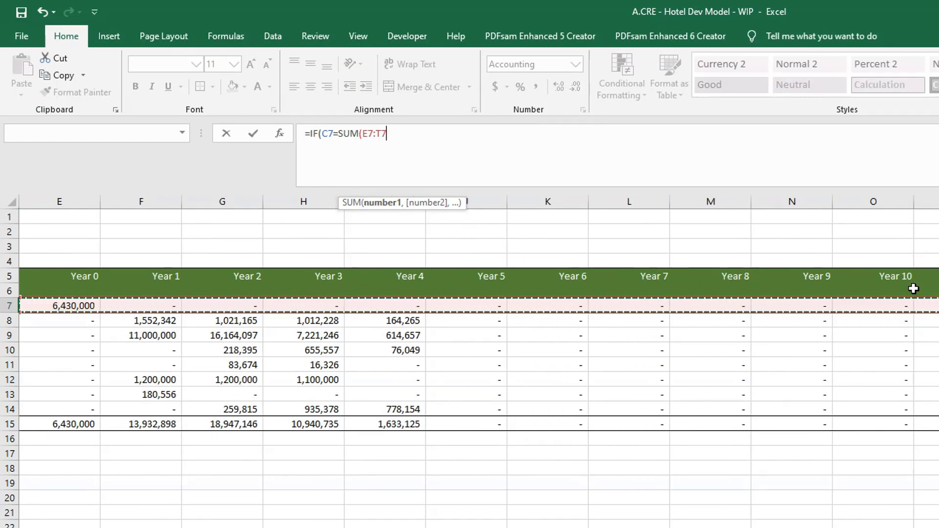
type(")")
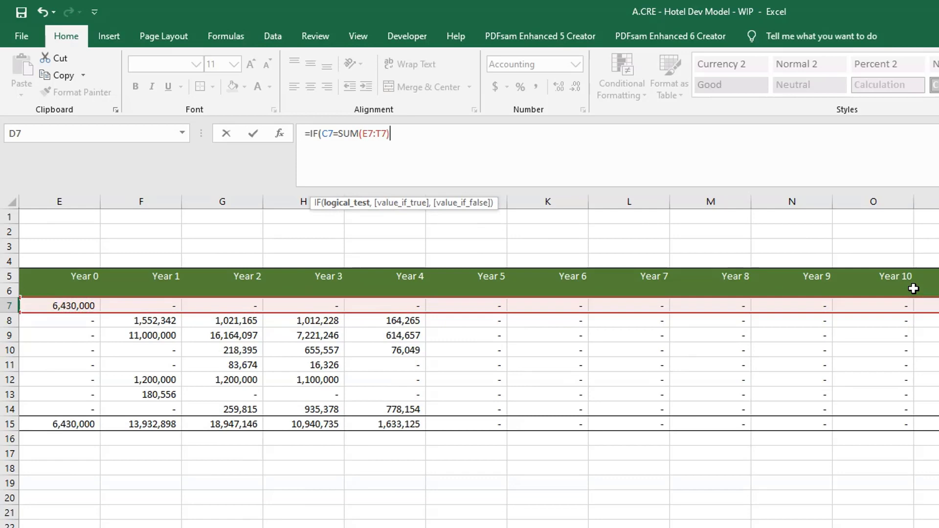
type(",\"O")
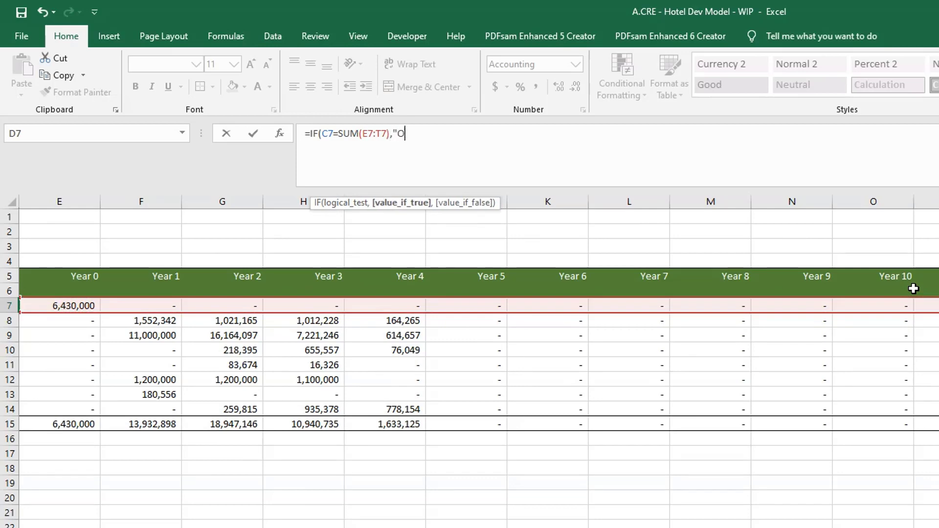
type("K\",")
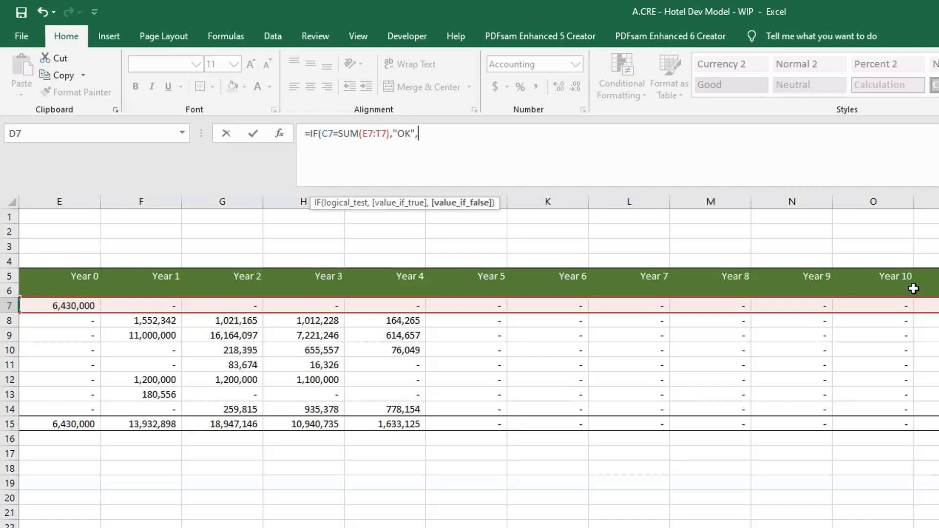
type("\"Error\")")
key("Return")
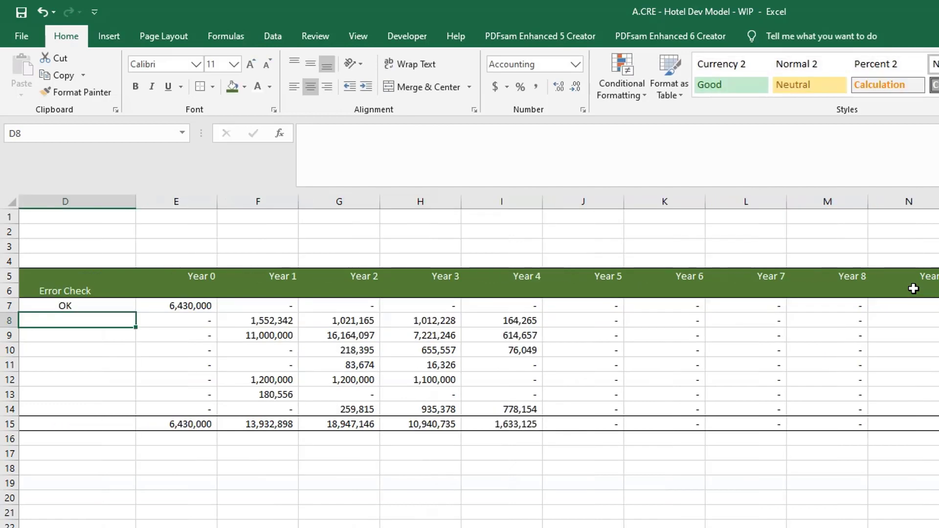
Copy the D7 error check into D8:D15 so every row shows OK.
key("Left")
key("Left")
key("Up")
key("Right")
key("Right")
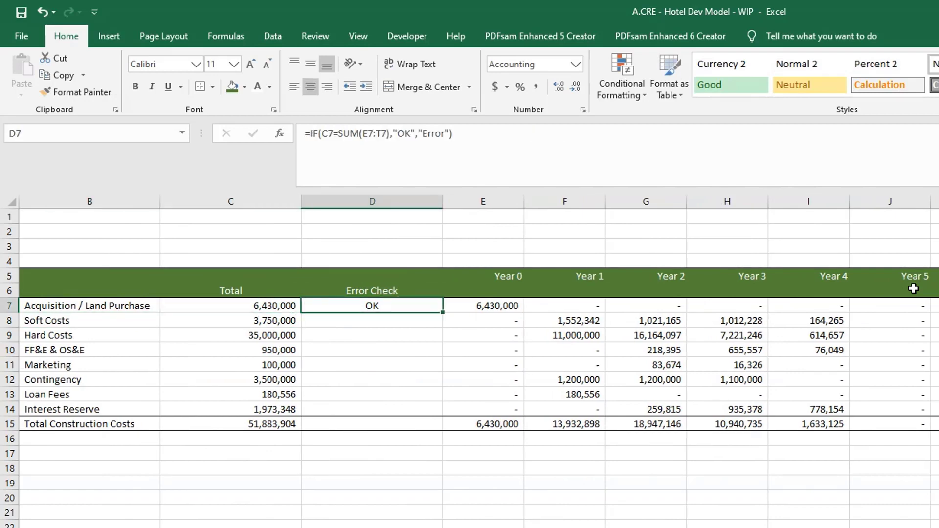
key("ctrl+c")
key("Left")
key("Right")
key("Left")
key("ctrl+Down")
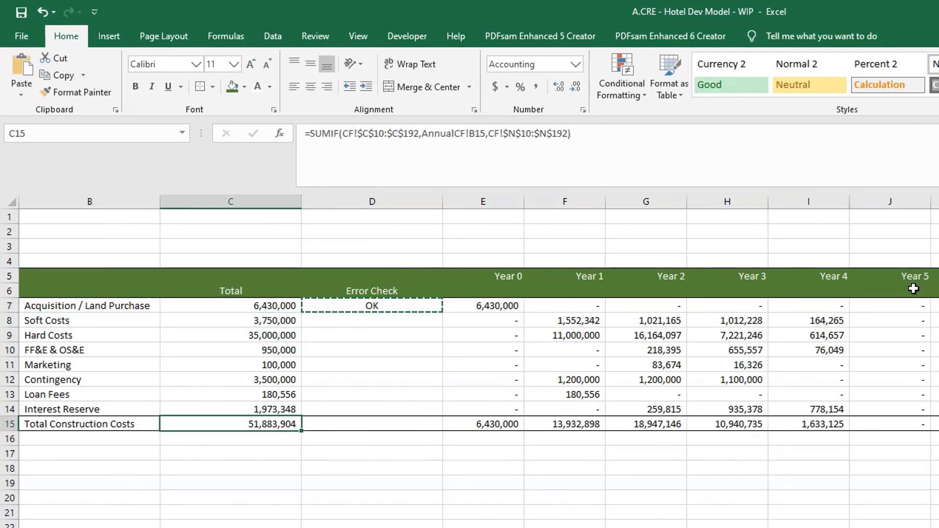
key("Right")
key("ctrl+shift+Up")
key("ctrl+v")
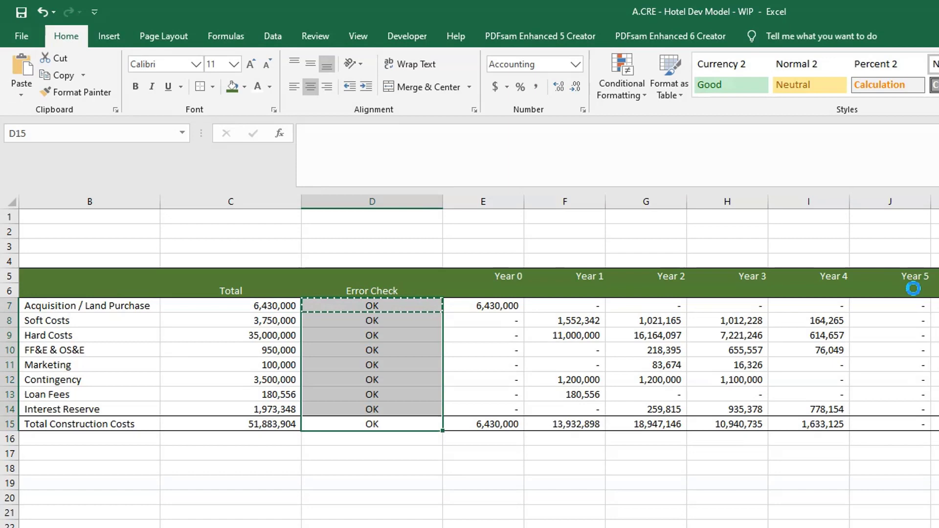
key("Left")
key("Escape")
key("Left")
key("Left")
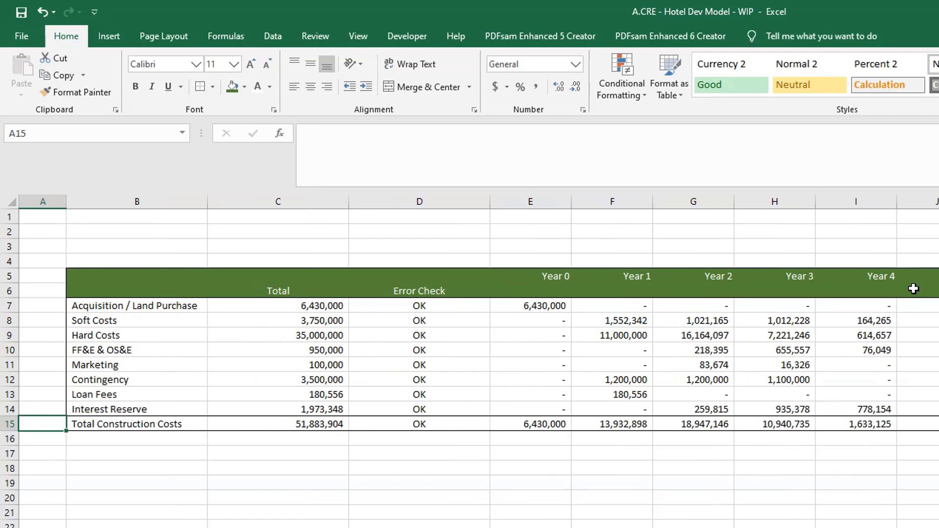
key("Right")
key("Right")
key("Right")
key("Right")
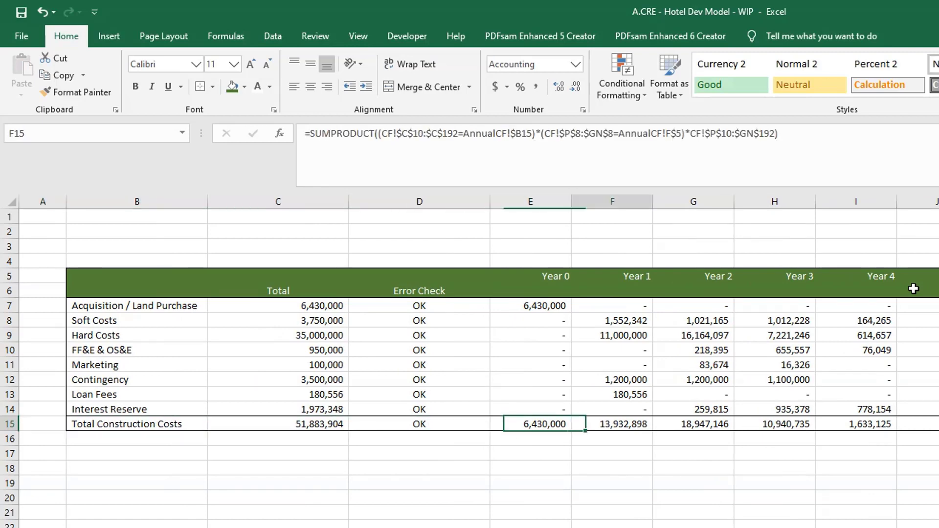
key("Up")
key("Up")
key("Up")
key("Up")
key("Up")
key("Up")
key("Up")
key("Up")
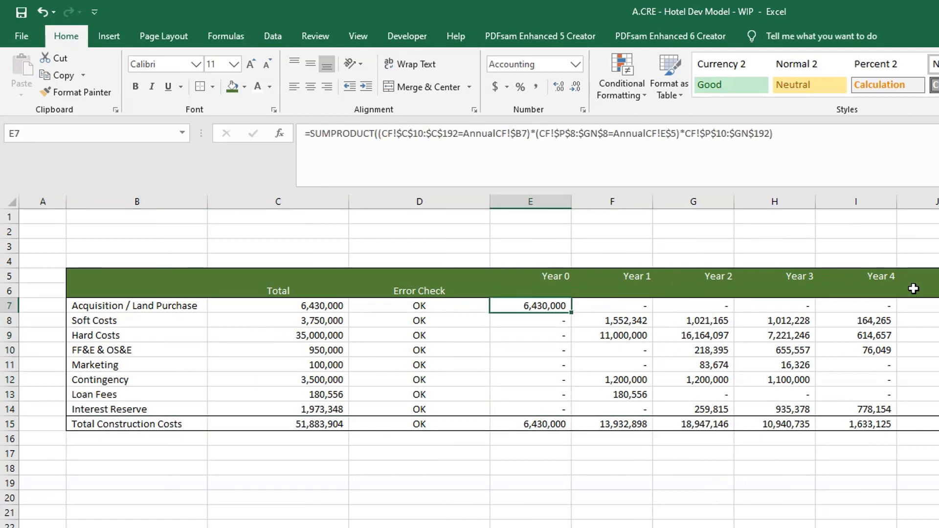